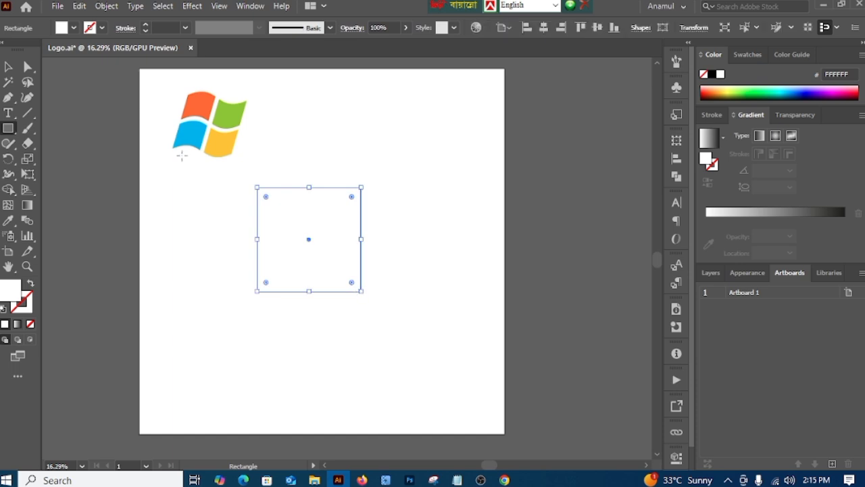
- Fill the selected white square with black
left_click(75, 29)
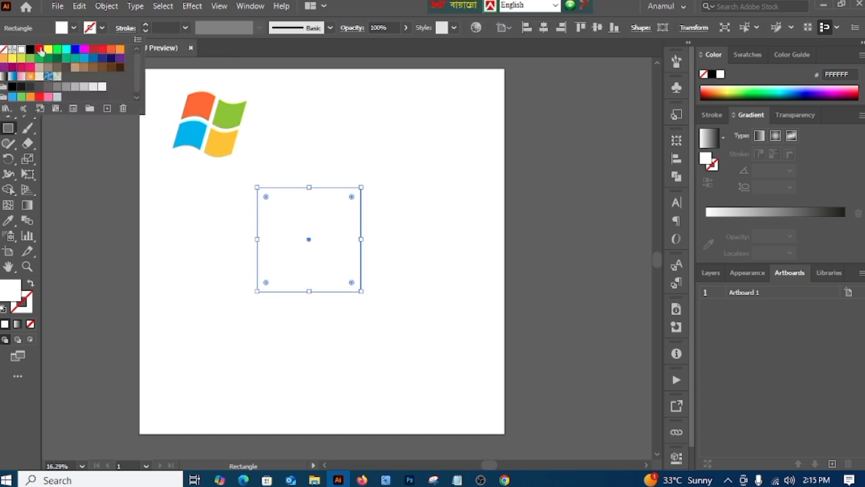
left_click(30, 50)
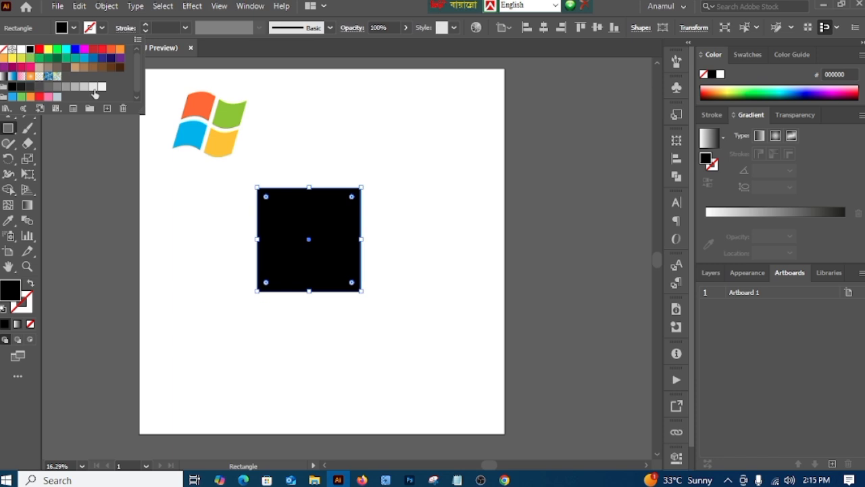
left_click(131, 161)
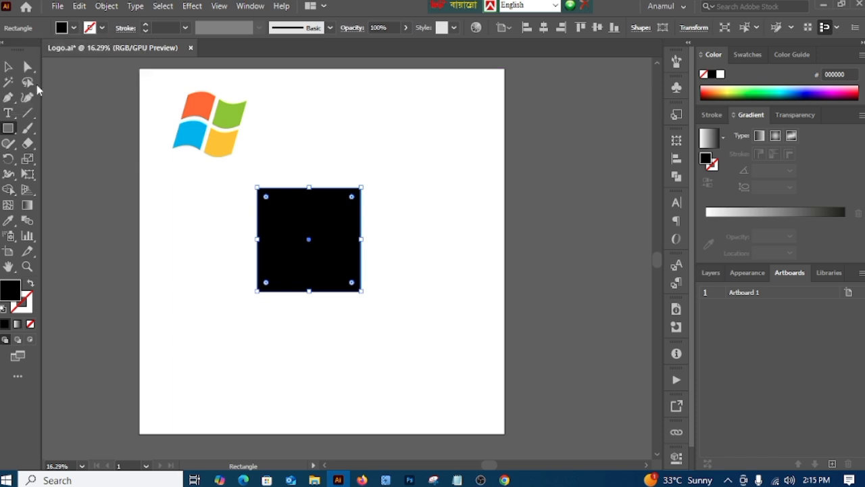
- Center the black square horizontally and vertically on the artboard
left_click(9, 67)
left_click_drag(320, 255, 337, 297)
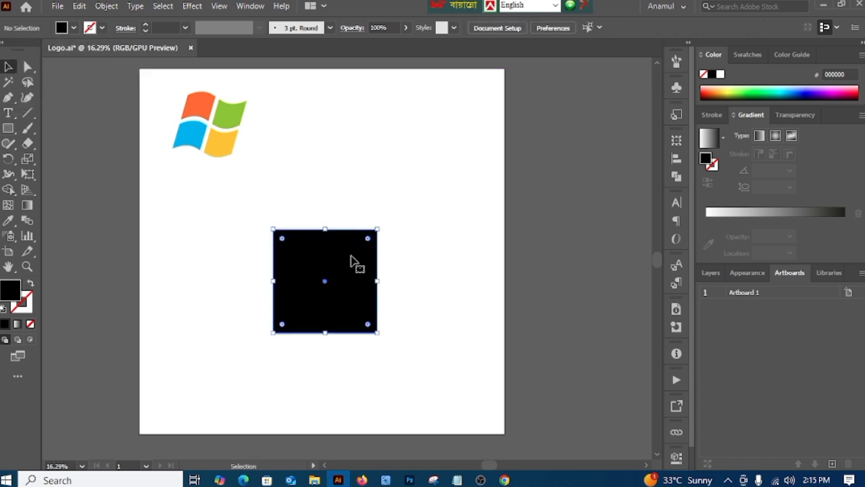
left_click(543, 28)
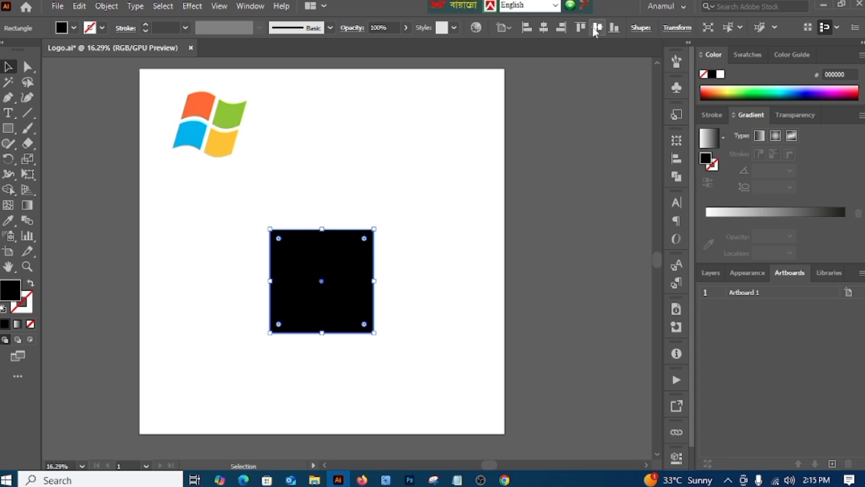
left_click(597, 27)
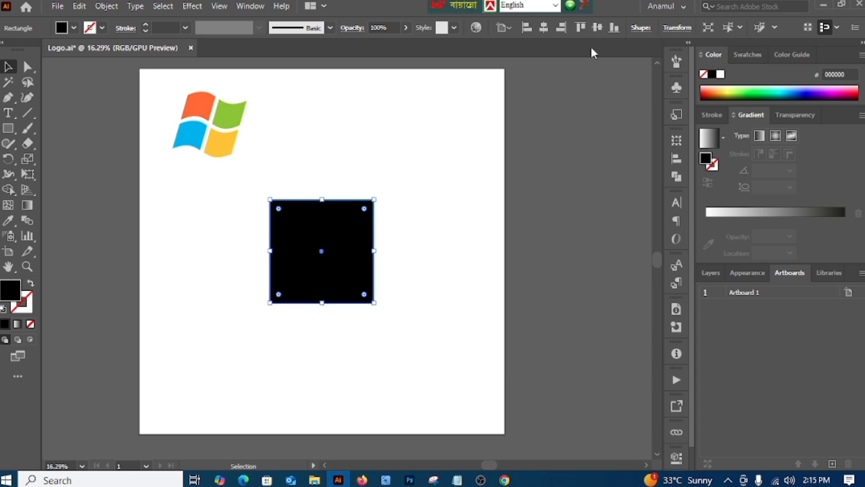
left_click(238, 206)
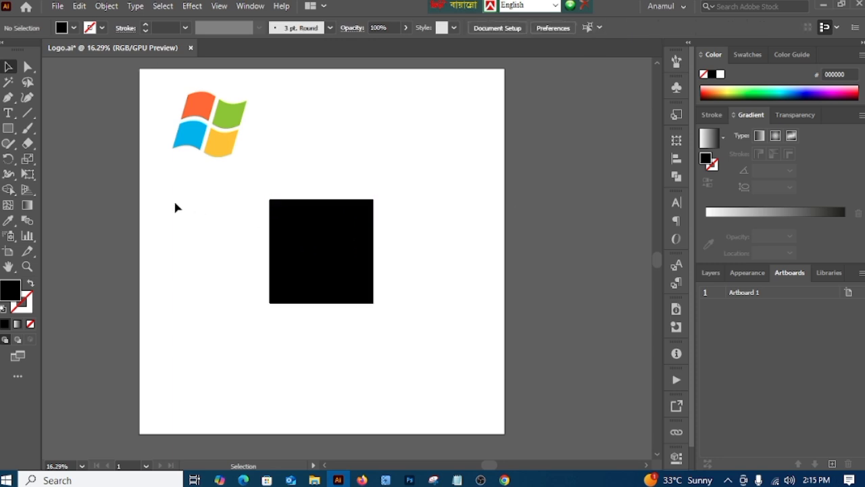
- Draw a horizontal line segment through the middle of the black square, extending past both of its sides
left_click(9, 98)
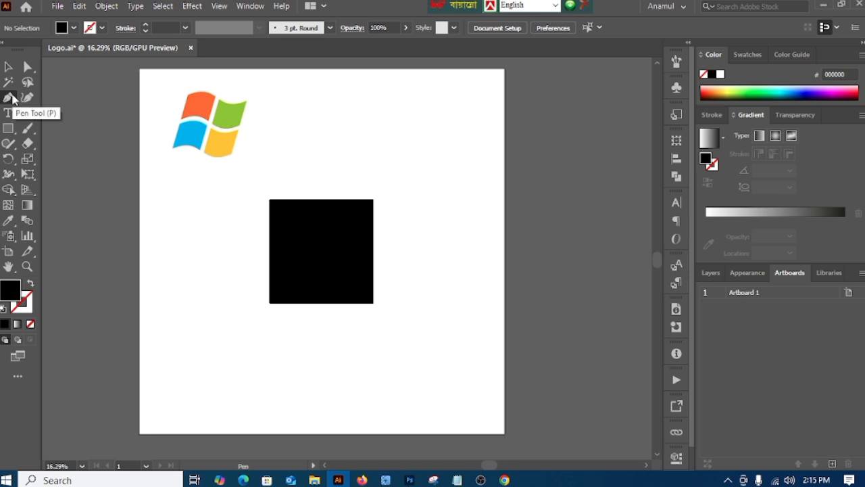
left_click(27, 113)
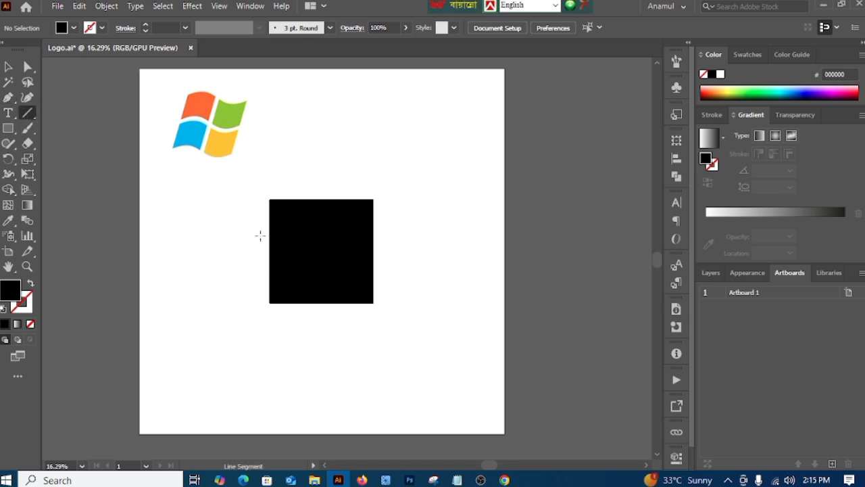
left_click_drag(238, 251, 426, 247)
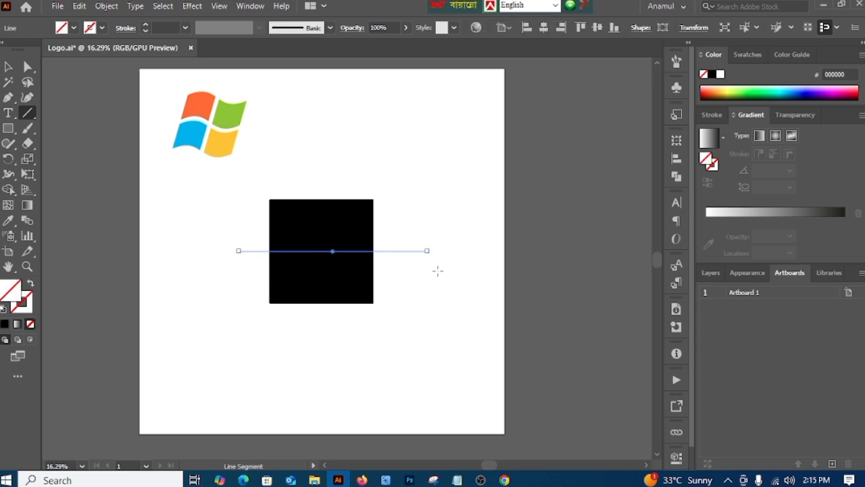
key("v")
left_click(194, 322)
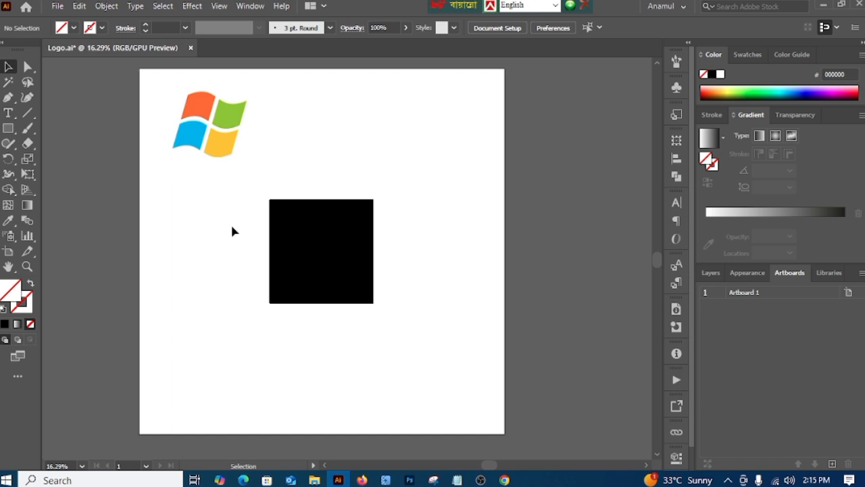
- Give the horizontal line a white stroke with a weight of 20 pt
left_click_drag(230, 223, 247, 303)
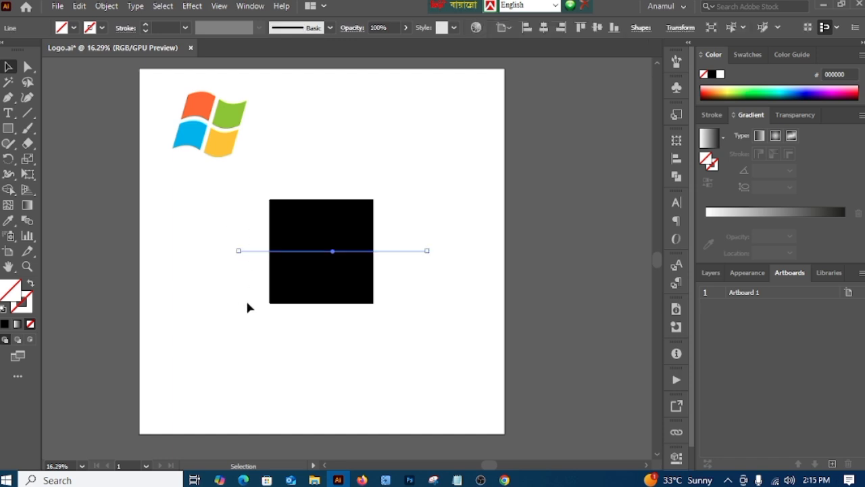
left_click_drag(210, 212, 255, 299)
left_click(185, 28)
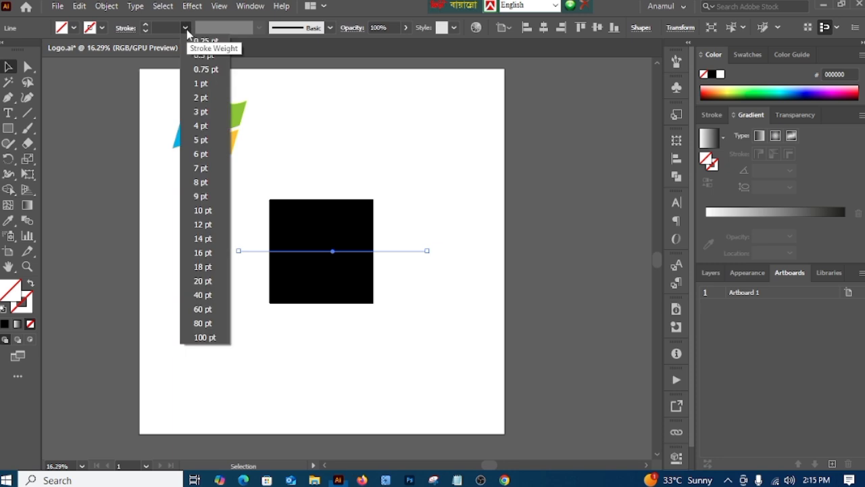
left_click(205, 282)
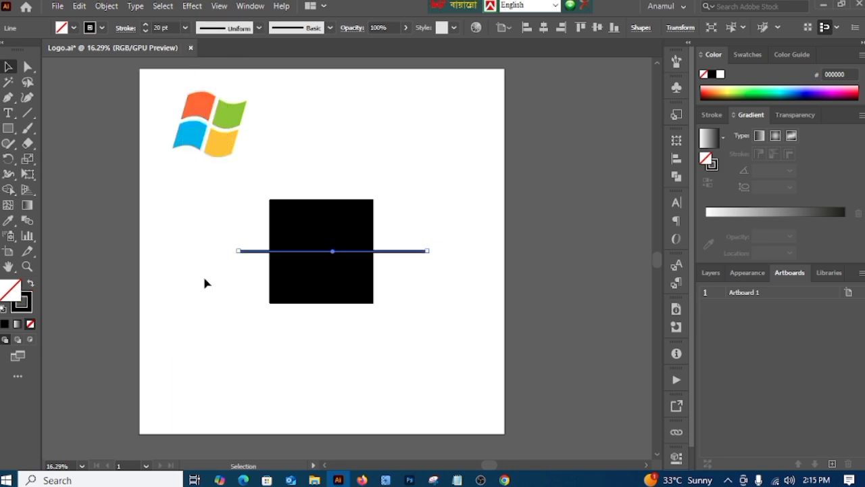
left_click(102, 28)
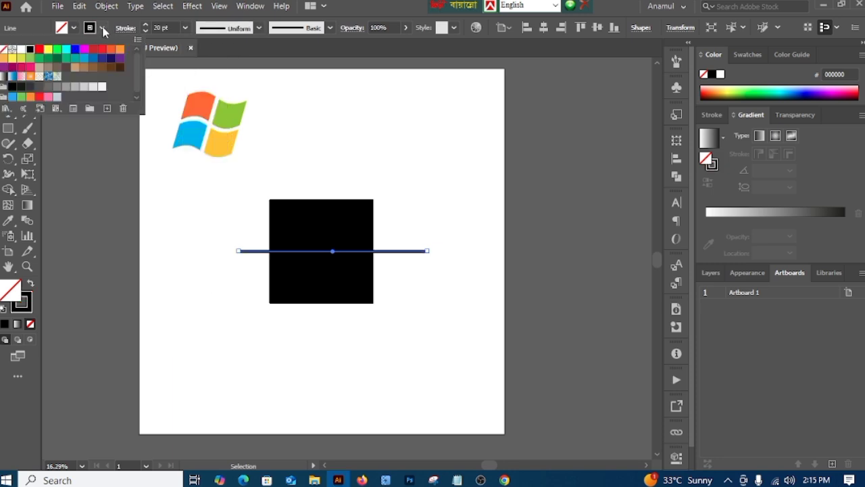
left_click(21, 49)
left_click(138, 214)
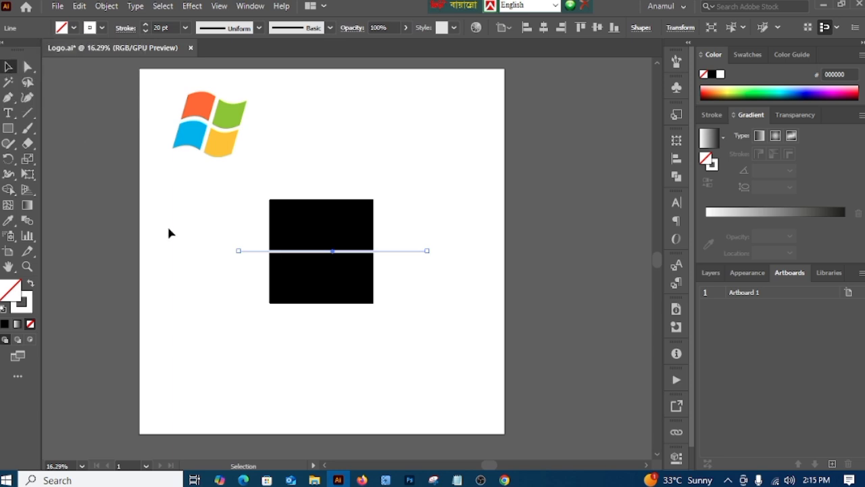
left_click(169, 228)
left_click_drag(231, 218, 273, 288)
left_click(198, 218)
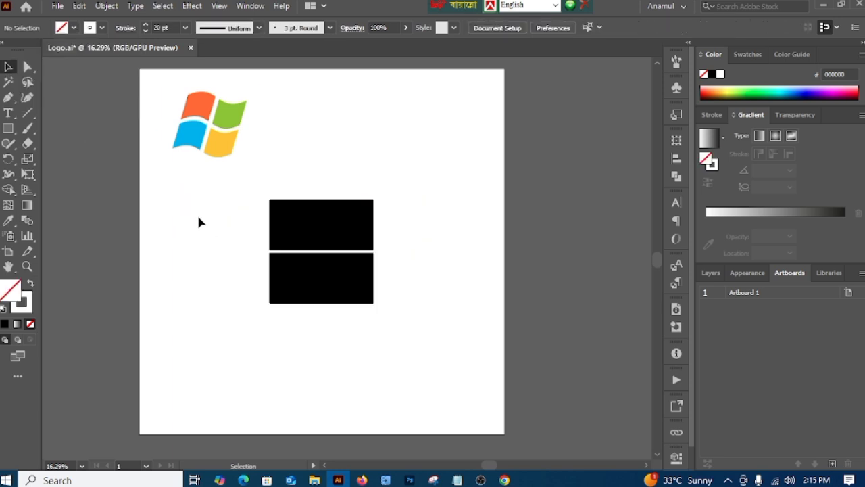
- Increase the white line's stroke weight to 51 pt
left_click(252, 251)
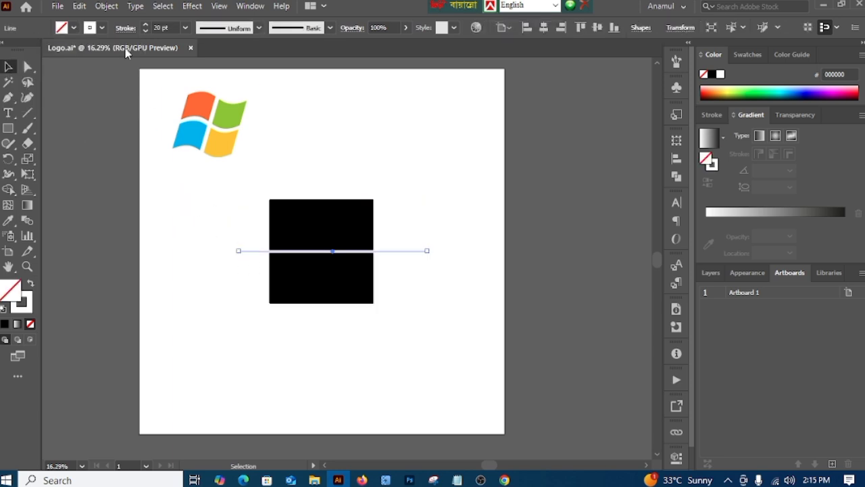
left_click(157, 28)
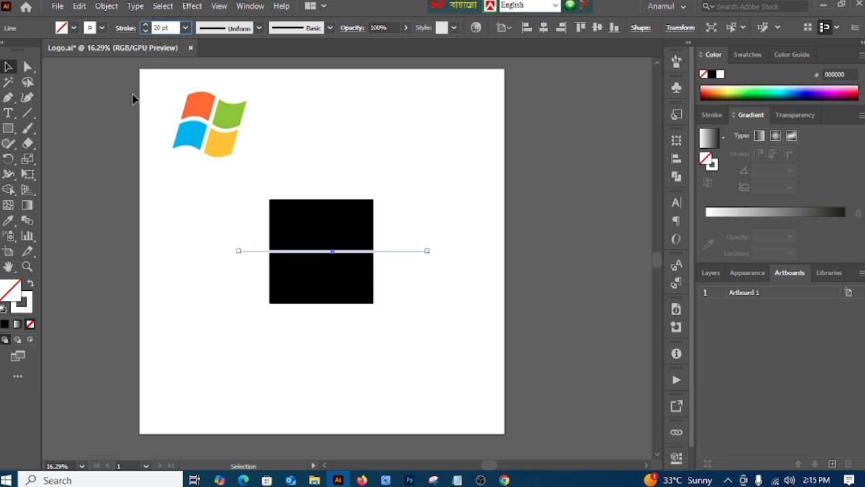
key("Up")
key("Up")
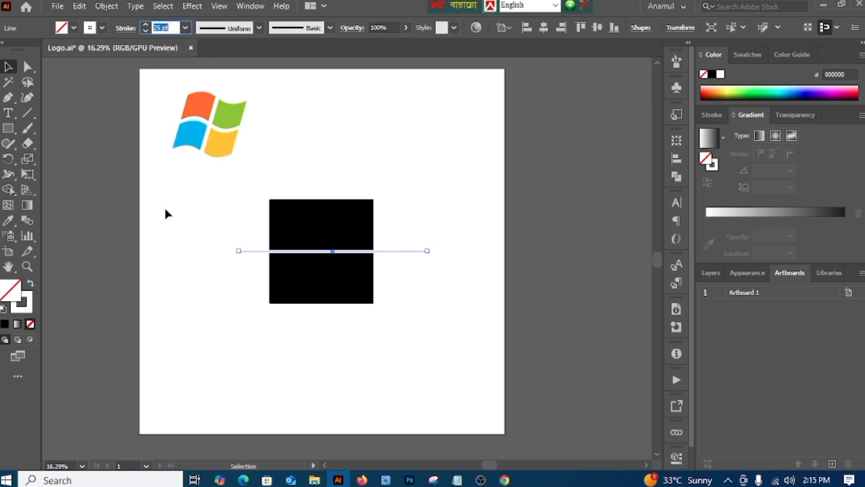
key("Up")
key("Up")
key("Up")
key("Up")
key("Up")
key("Up")
key("Up")
key("Up")
key("Up")
key("Up")
key("Up")
key("Up")
key("Up")
key("Up")
key("Up")
key("Up")
key("Up")
key("Up")
key("Up")
key("Up")
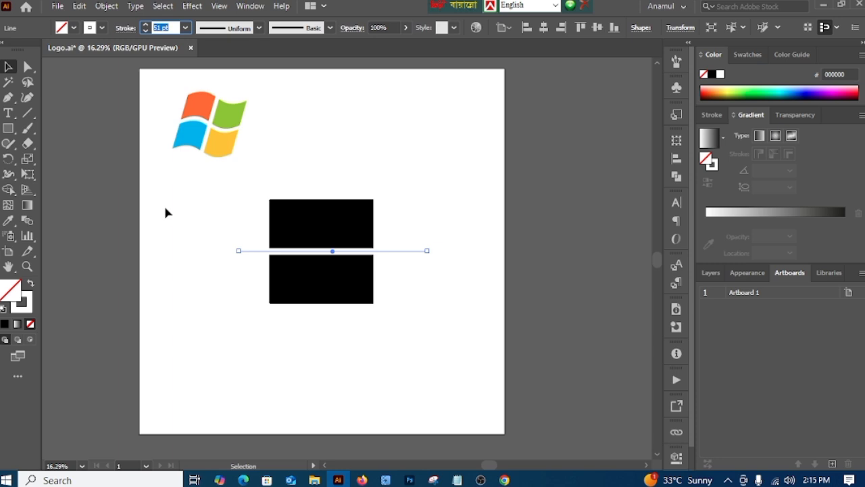
left_click(163, 209)
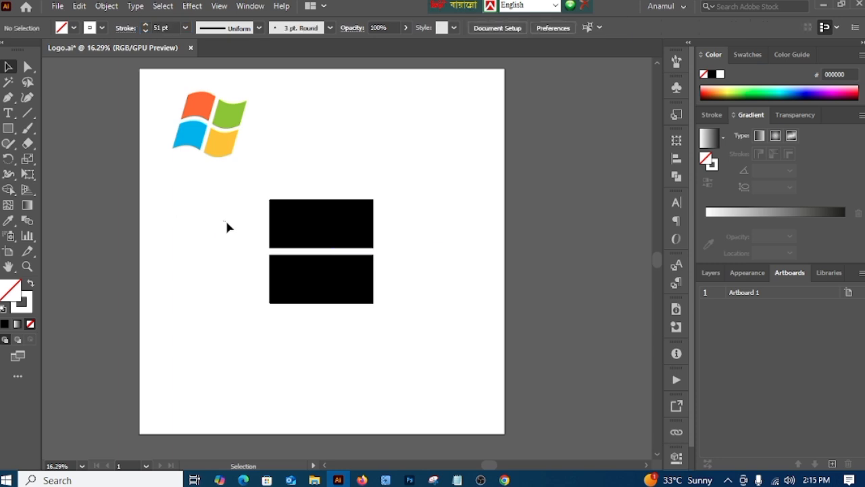
- Set the white line's stroke weight to 40 pt
left_click_drag(227, 224, 268, 277)
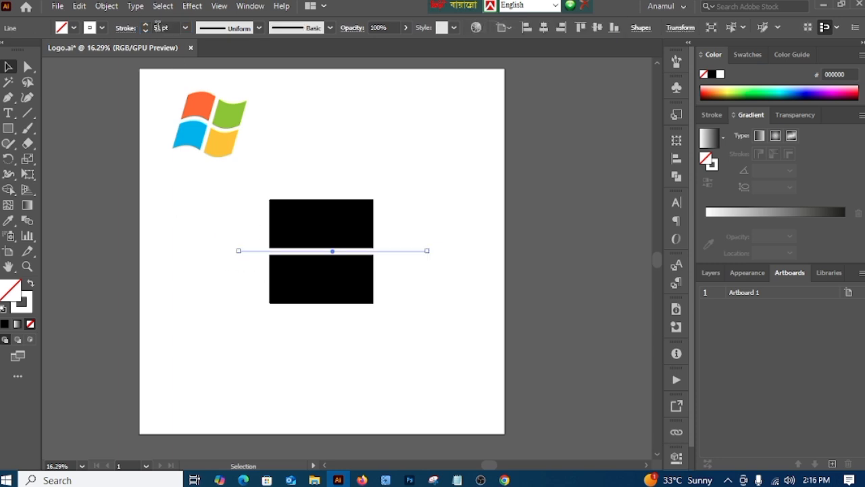
left_click(159, 27)
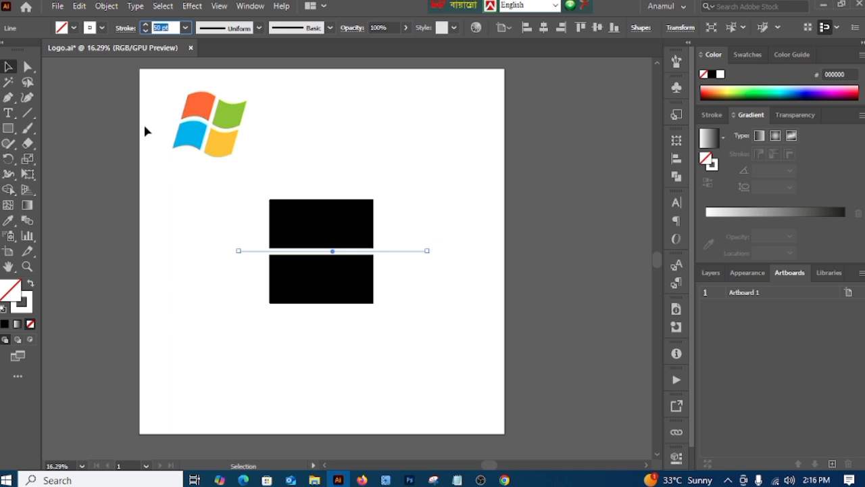
key("Down")
key("Down")
key("Down")
key("Down")
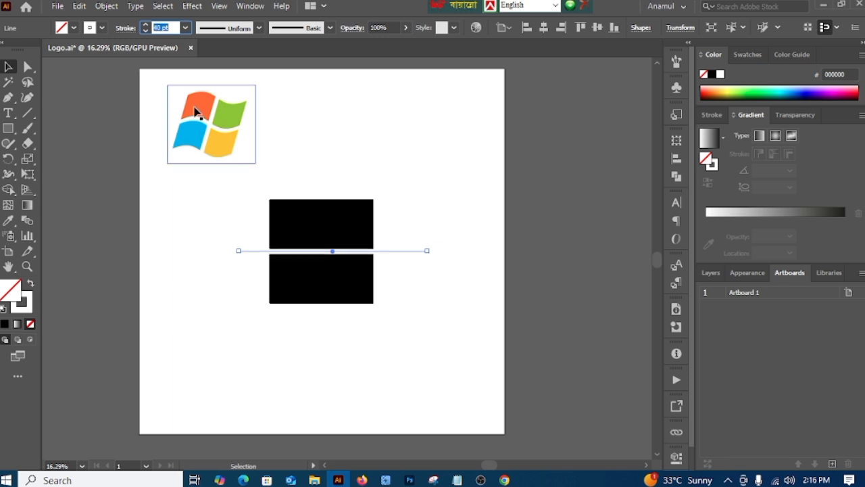
left_click(181, 235)
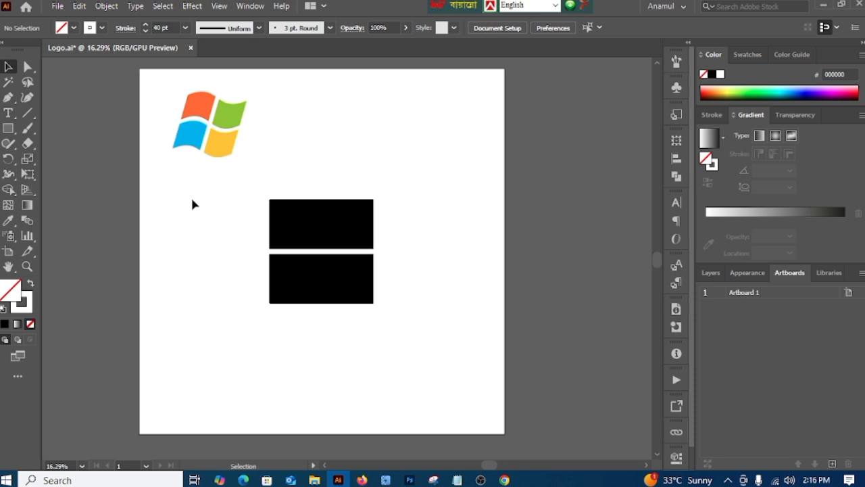
- Align the black square and the white line to each other by their horizontal centers
left_click_drag(192, 197, 417, 315)
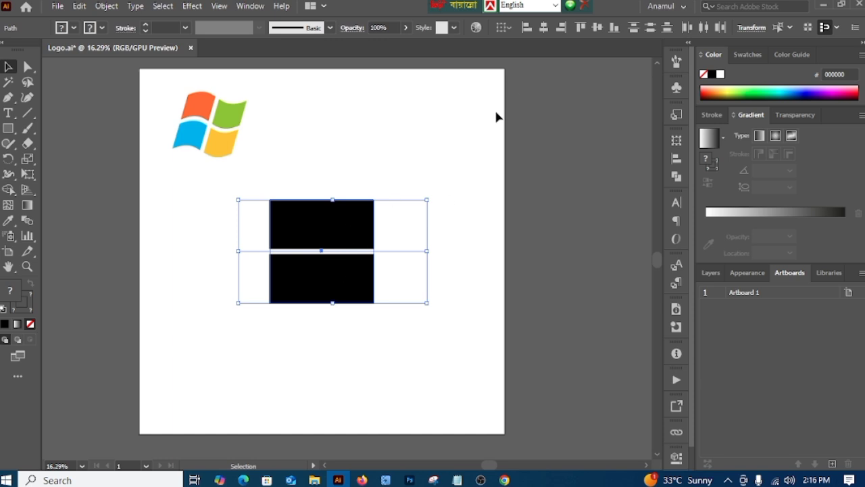
left_click(545, 30)
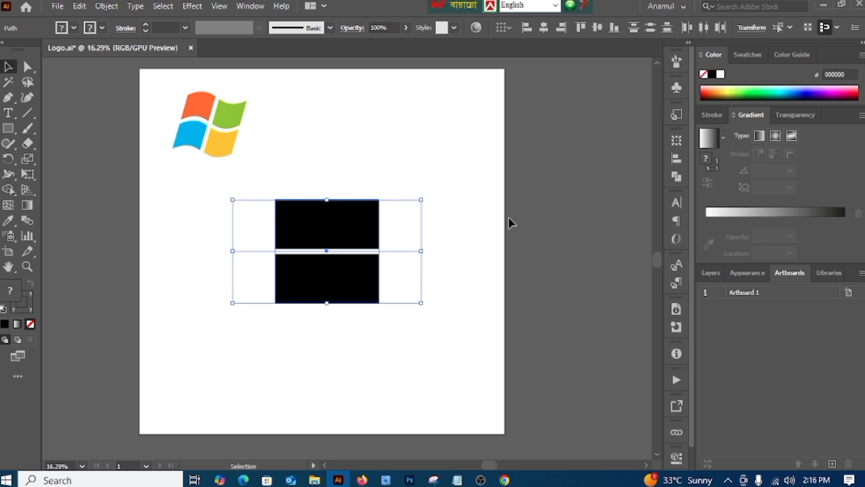
left_click(409, 228)
- Expand the white line's fill and stroke into a solid shape
left_click_drag(428, 294, 448, 348)
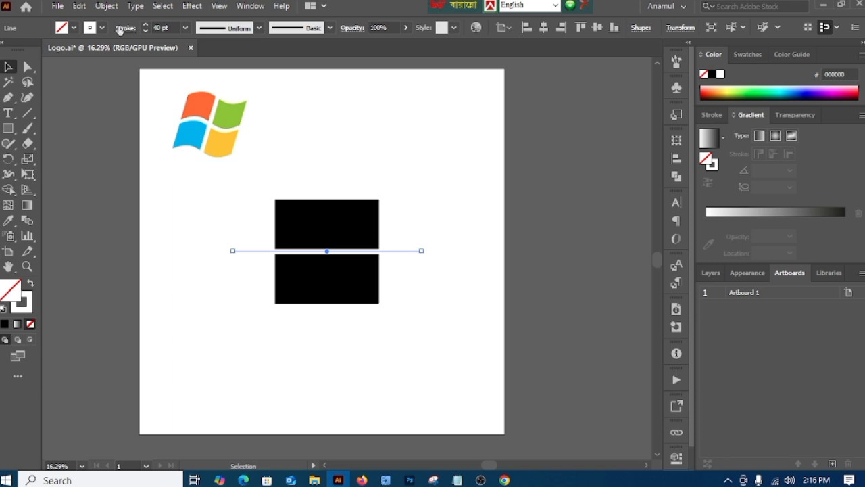
left_click(108, 7)
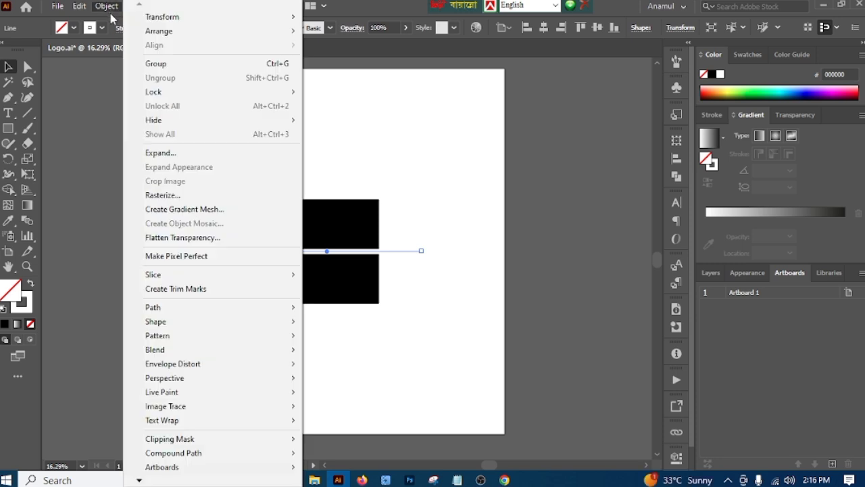
left_click(165, 154)
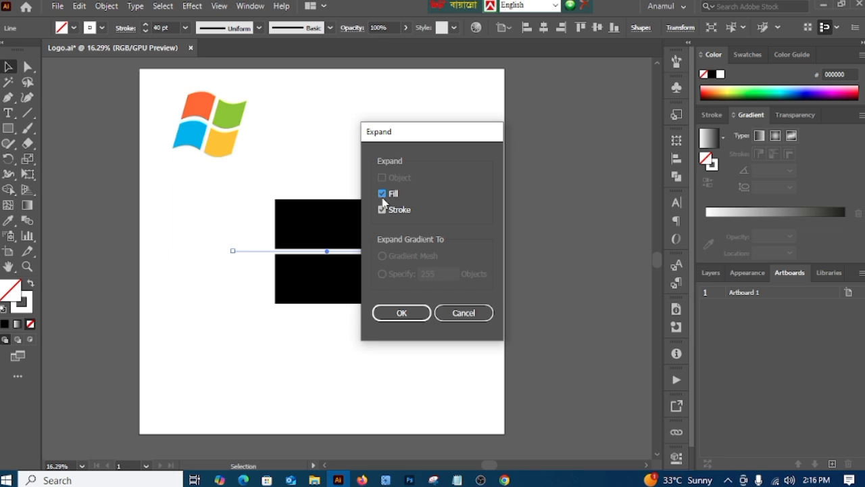
left_click(402, 313)
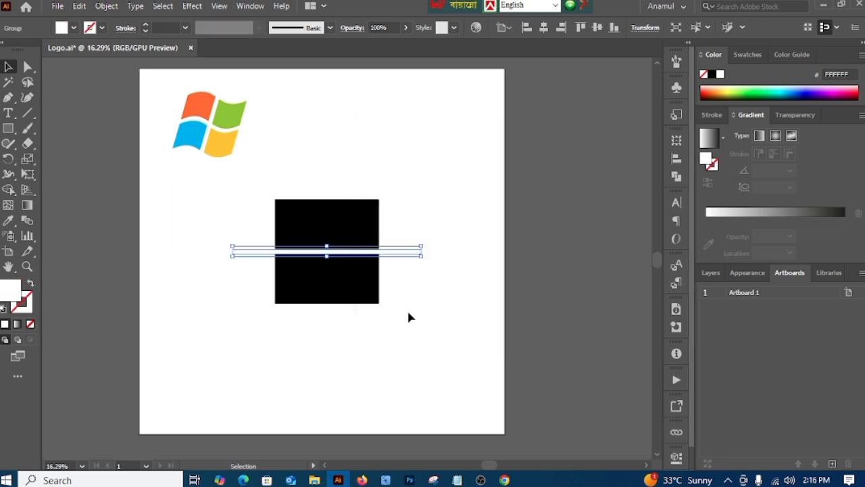
left_click(432, 377)
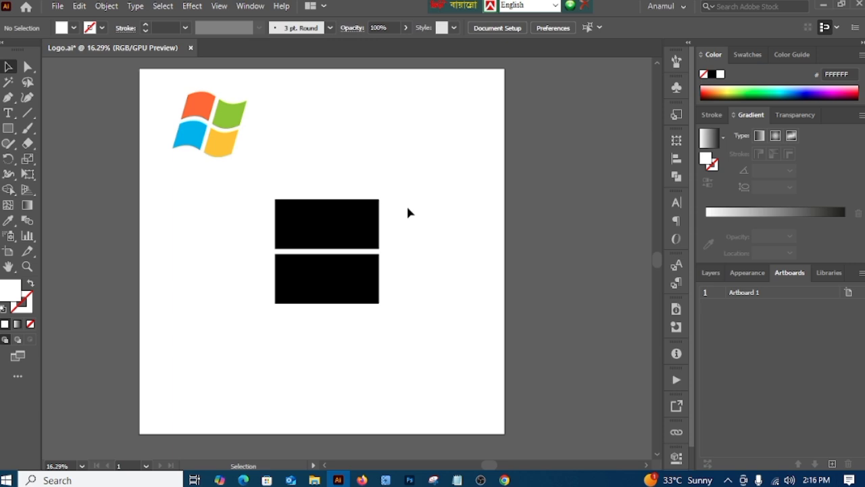
- Create a copy of the white bar rotated 90° so it crosses the horizontal bar at the black square's center
left_click(400, 254)
left_click(400, 255)
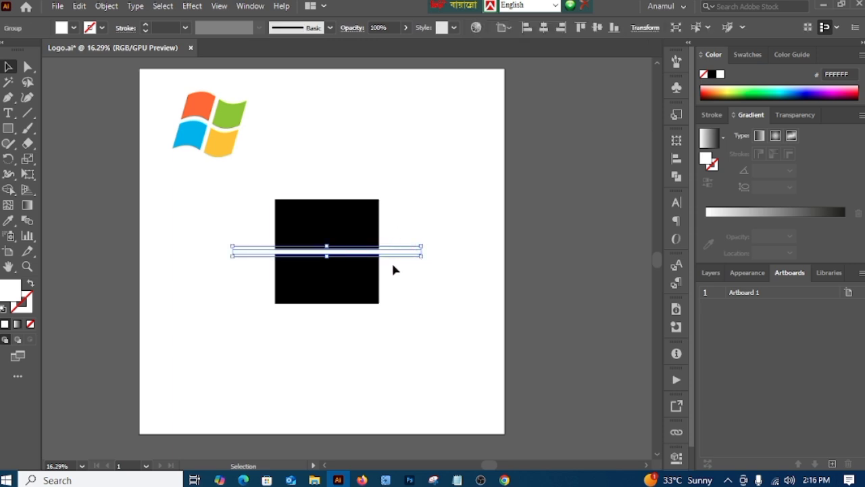
key("a")
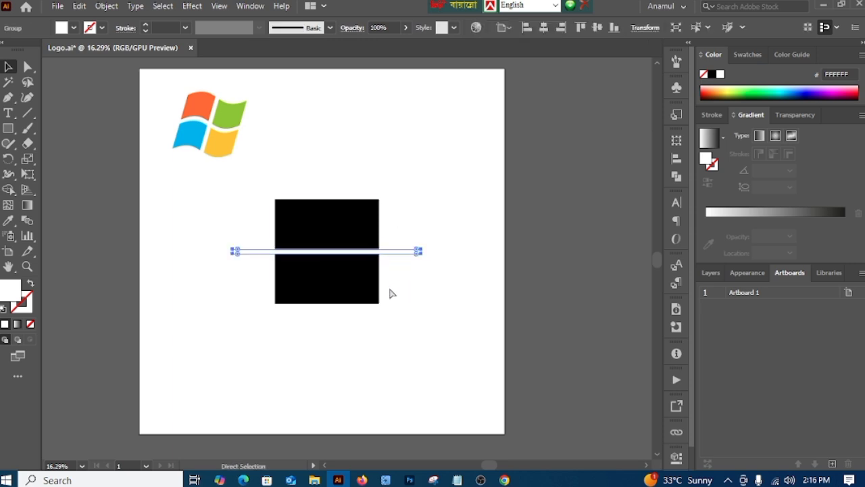
key("v")
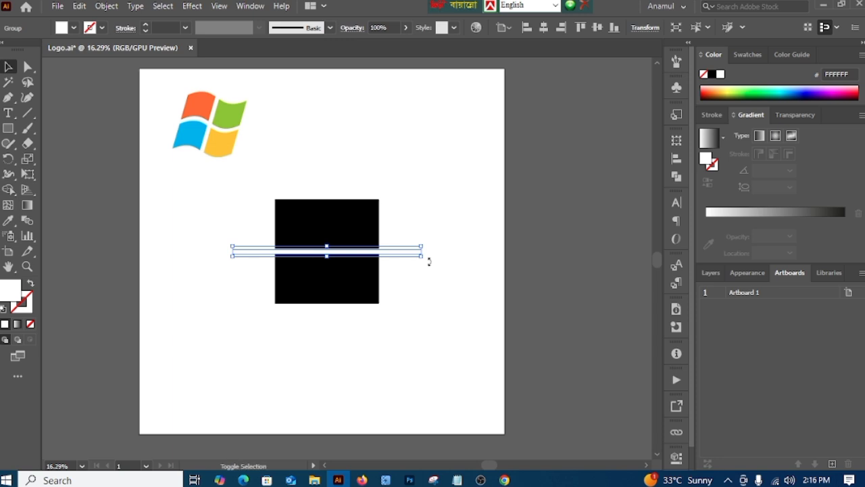
left_click_drag(426, 282, 311, 351)
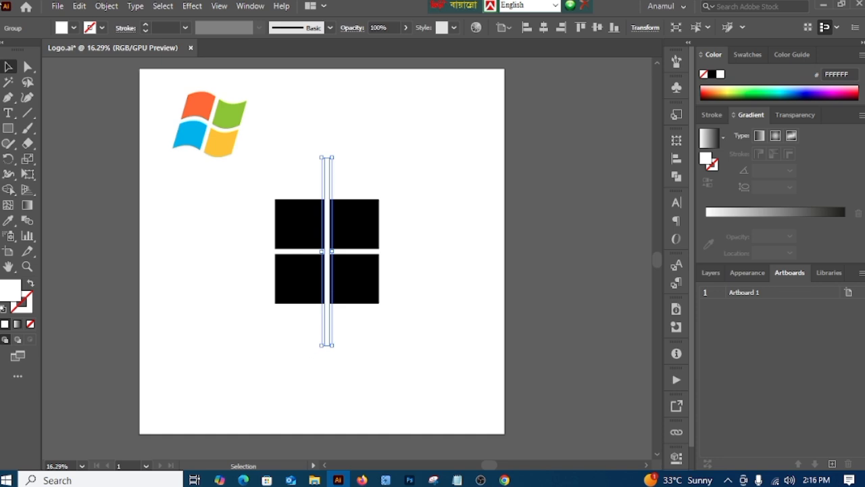
left_click(256, 231)
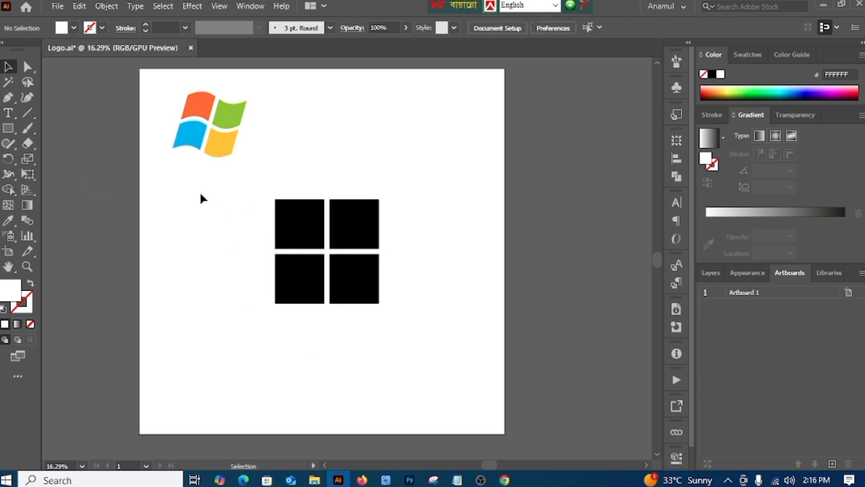
- Subtract both white bars from the black square with Minus Front, leaving four separate panes
left_click_drag(200, 193, 428, 323)
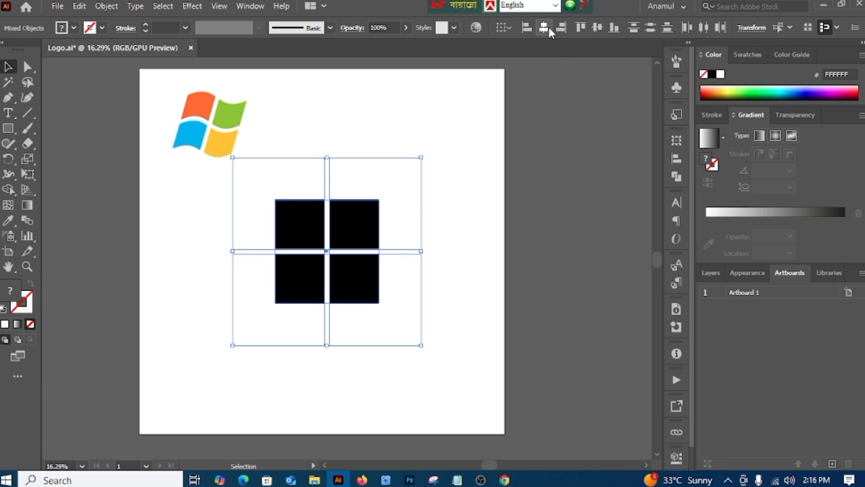
left_click(471, 206)
left_click_drag(190, 183, 414, 341)
left_click(676, 177)
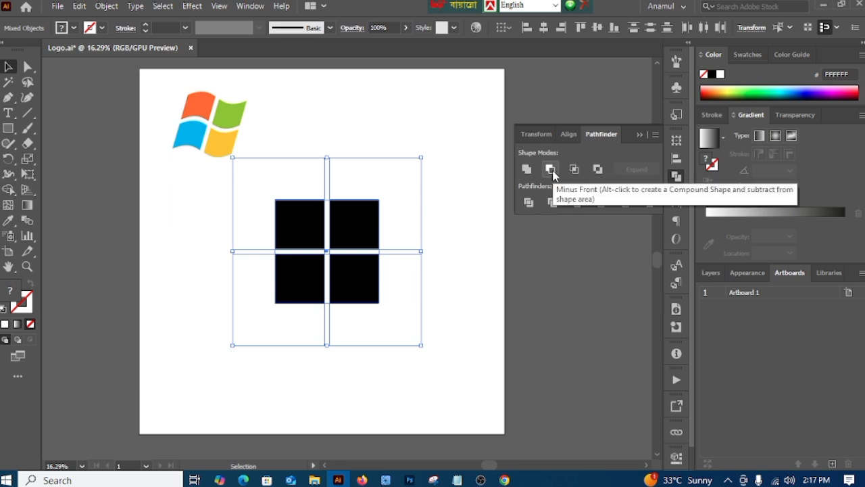
left_click(552, 170)
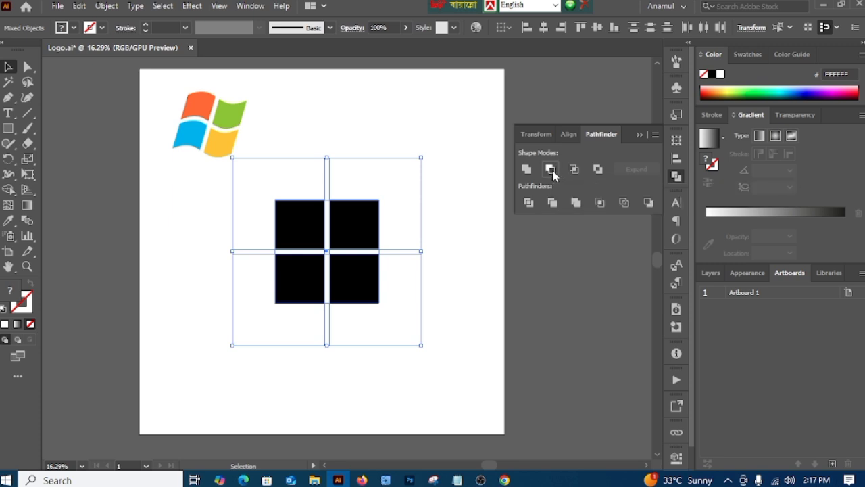
left_click(409, 334)
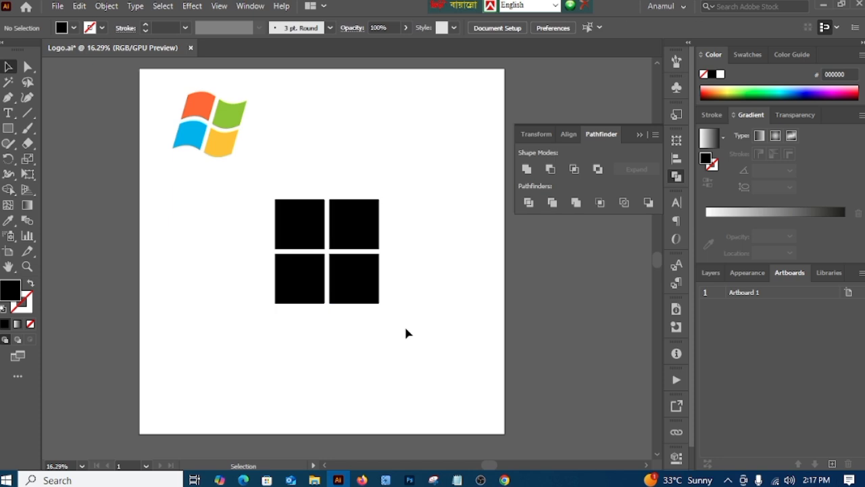
- Apply a Flag warp effect to the four-pane group and reduce its bend to about 16%
left_click(340, 279)
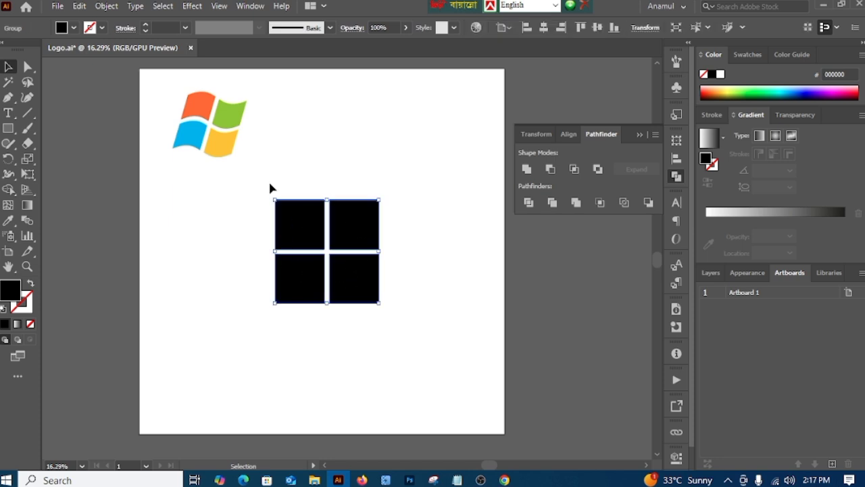
left_click(191, 6)
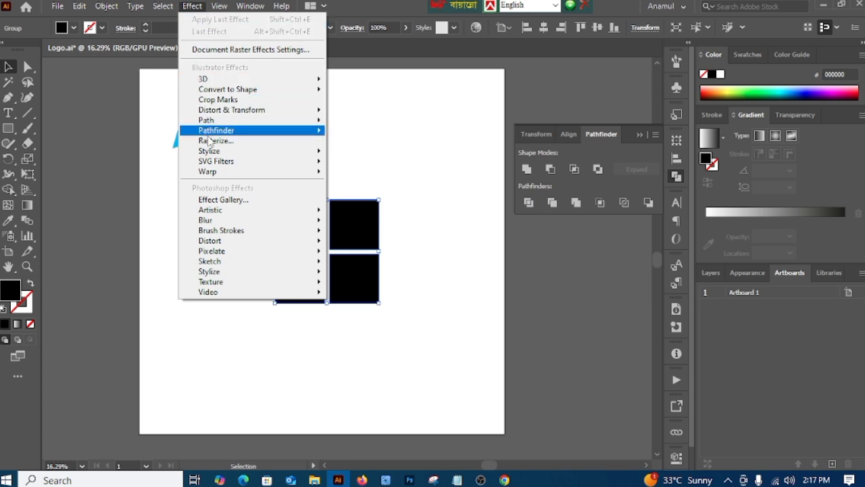
mouse_move(217, 174)
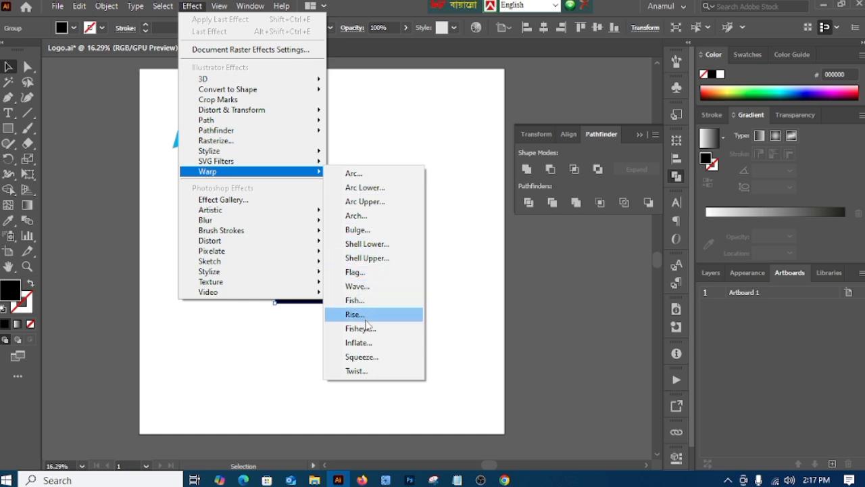
left_click(400, 278)
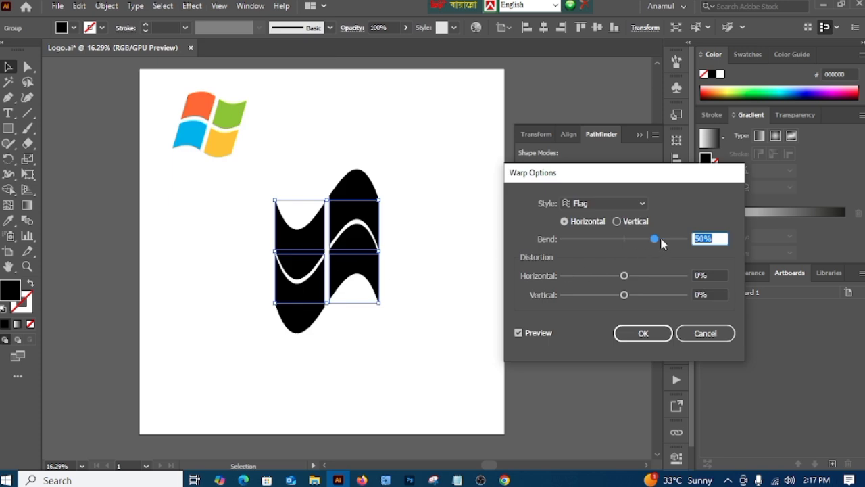
left_click(706, 236)
left_click_drag(654, 239, 636, 242)
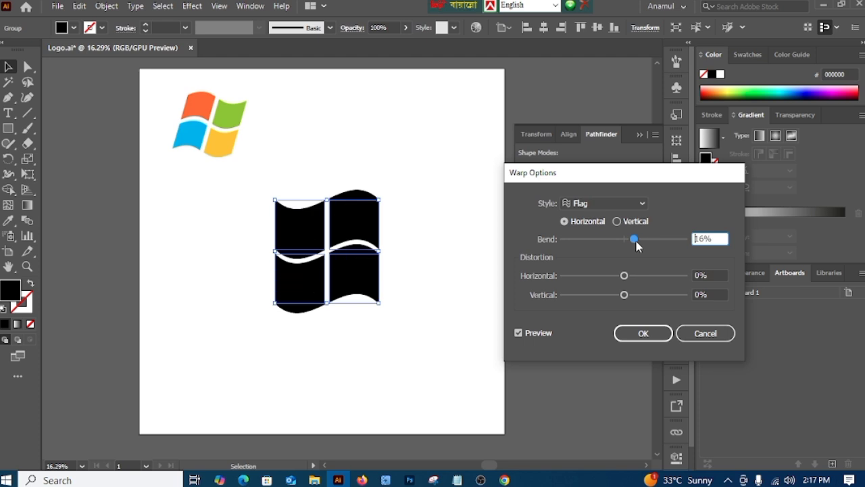
- Set the Flag warp's bend to 10%, preview the vertical direction, and apply the warp with the horizontal direction
left_click(703, 238)
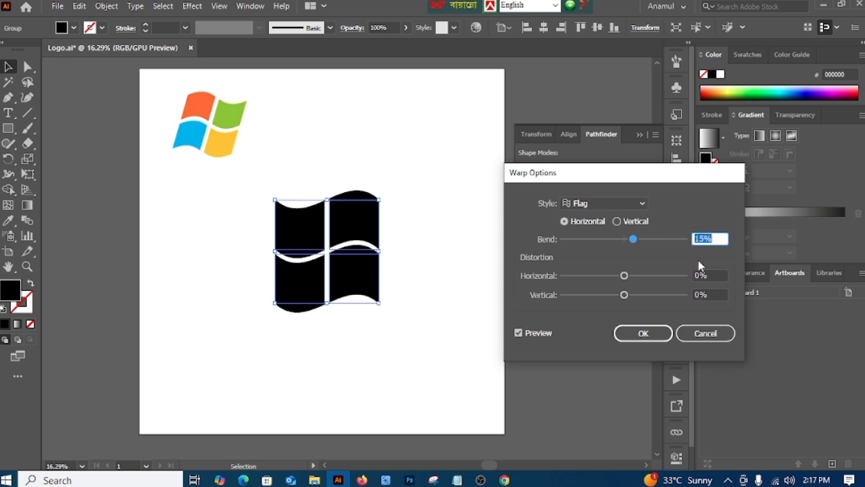
key("Down")
key("Down")
key("Down")
key("Down")
key("Down")
key("Down")
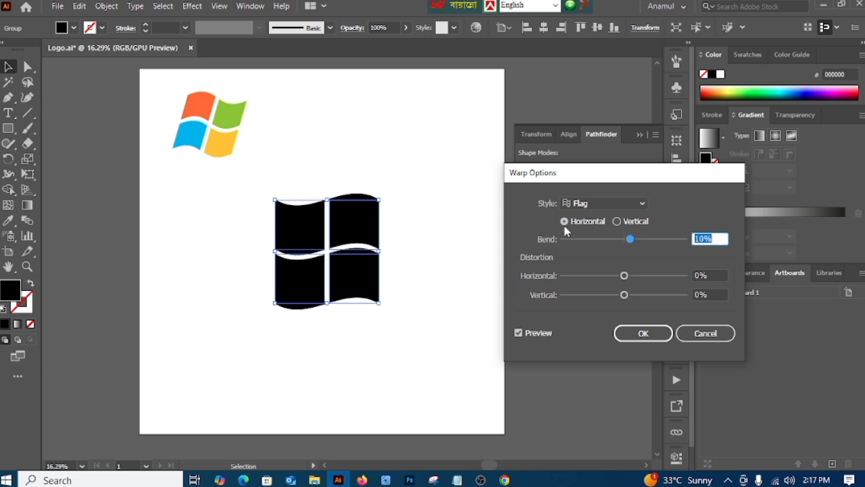
left_click(618, 221)
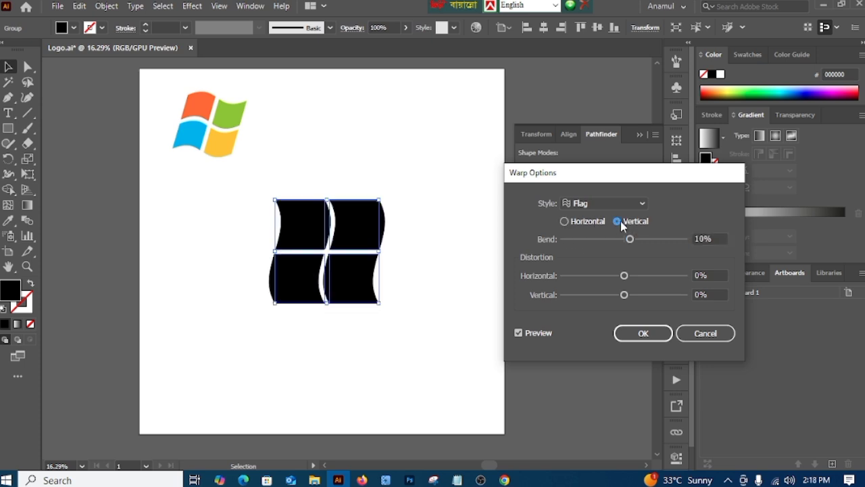
left_click(565, 222)
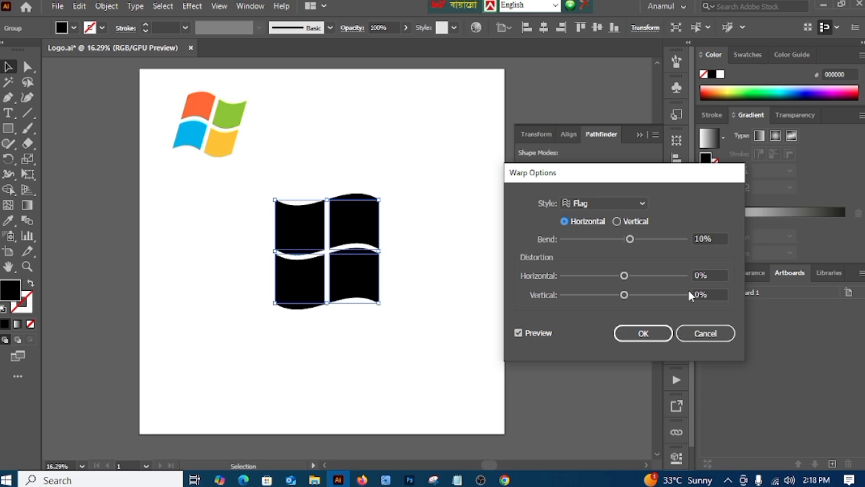
left_click(644, 333)
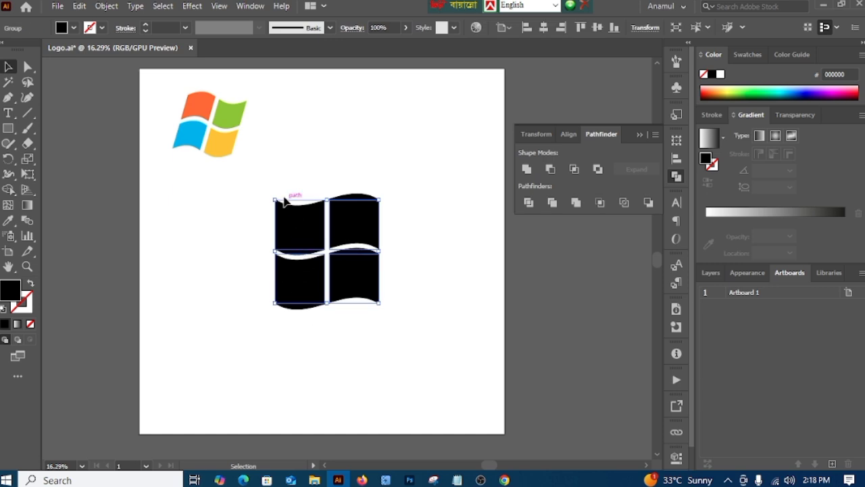
- Expand the appearance of the warped four-pane group into real paths
left_click(107, 6)
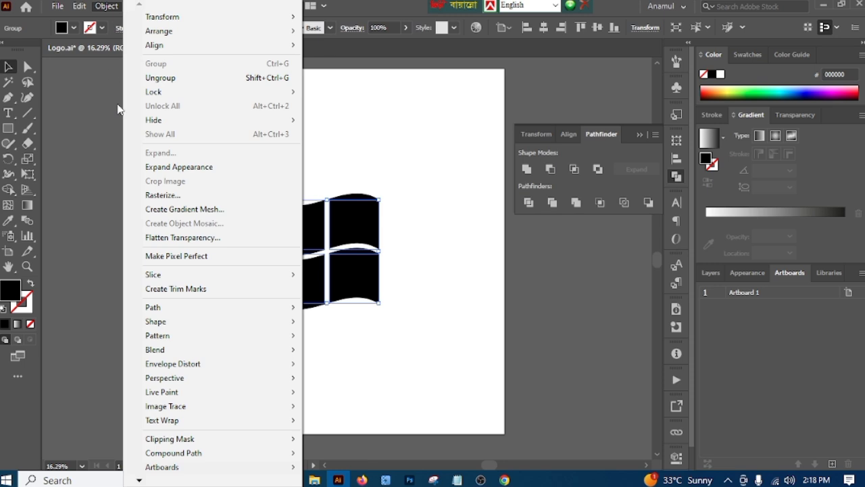
left_click(174, 167)
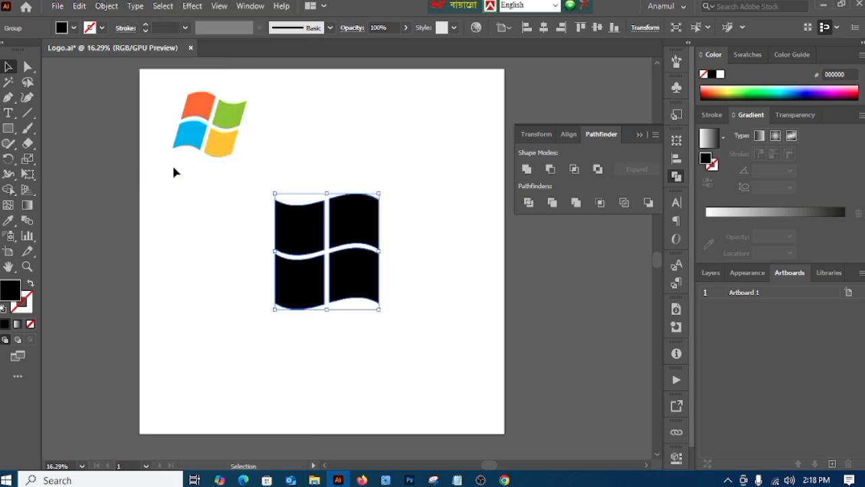
left_click(107, 6)
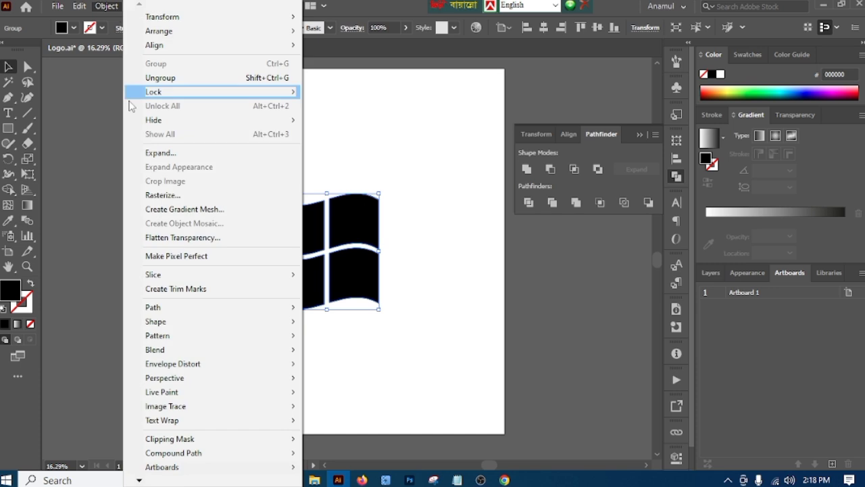
left_click(148, 152)
left_click(230, 226)
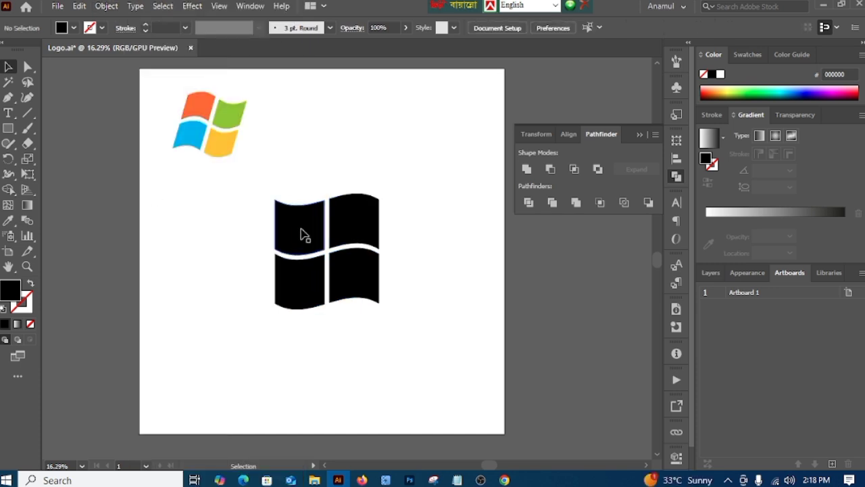
left_click(347, 229)
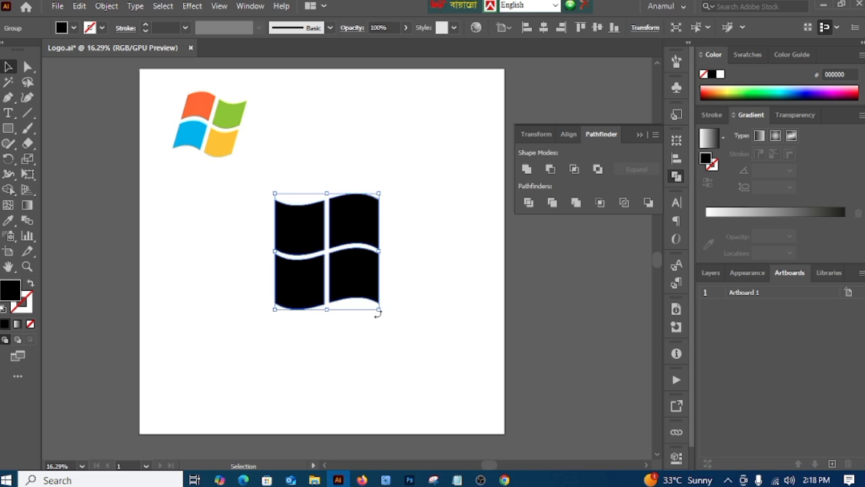
left_click_drag(379, 284, 383, 261)
key("ctrl+z")
- Reflect the whole four-pane group across the vertical axis and select it again
left_click_drag(239, 214, 415, 322)
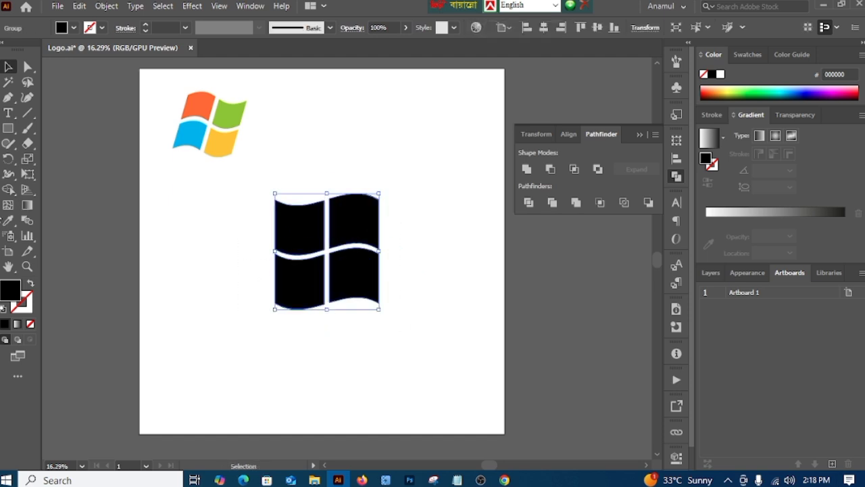
left_click(4, 162)
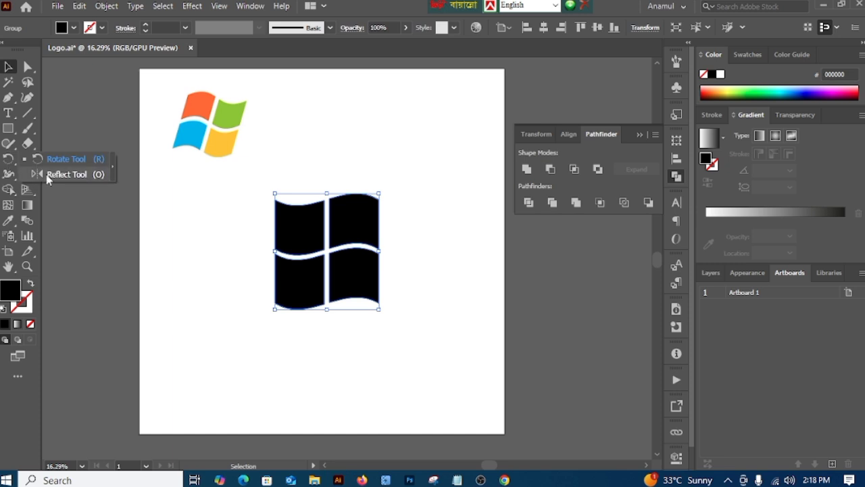
left_click(48, 177)
double_click(8, 161)
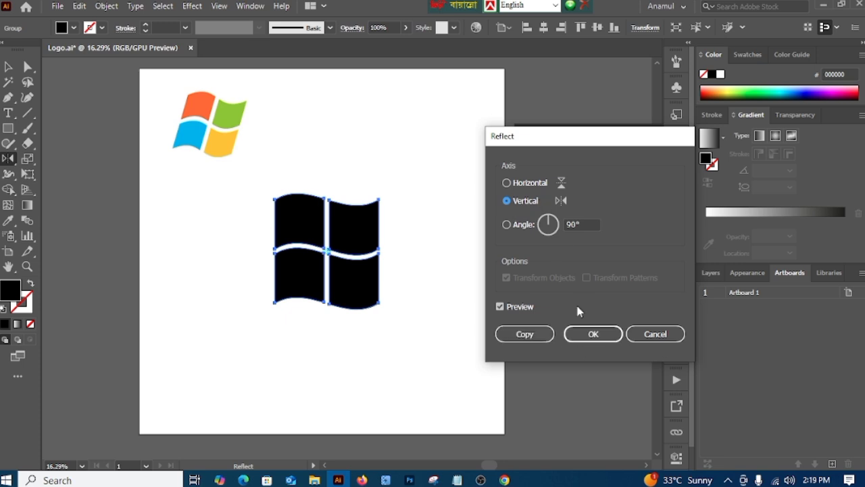
left_click(601, 338)
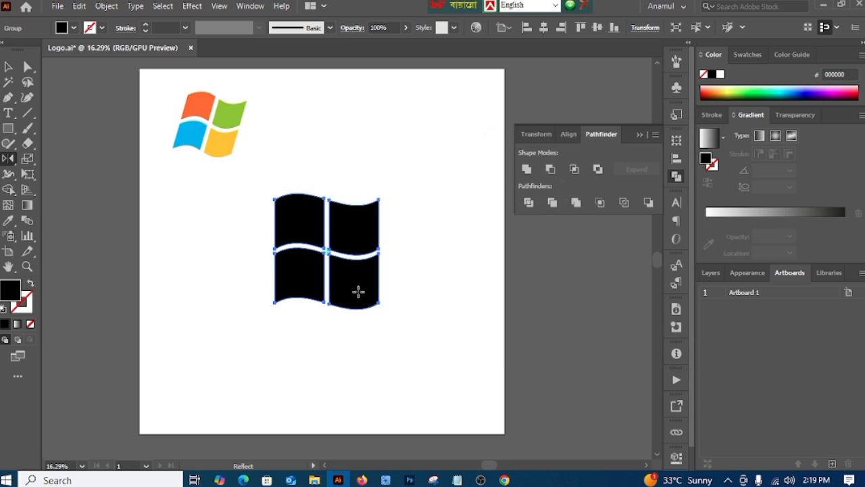
left_click(8, 66)
left_click(241, 188)
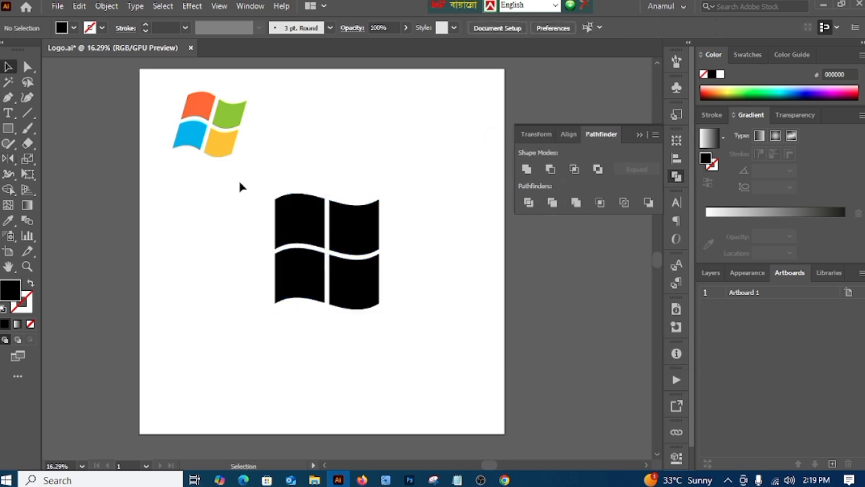
left_click_drag(241, 188, 383, 348)
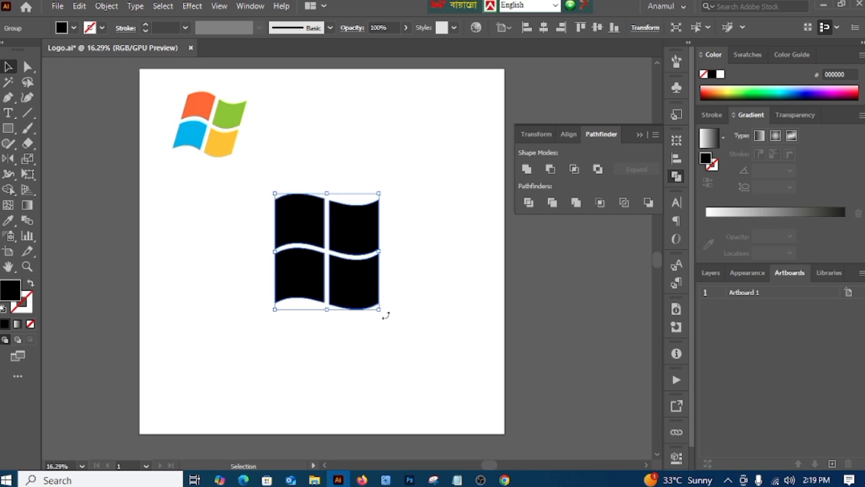
left_click_drag(385, 315, 330, 330)
key("ctrl+z")
left_click_drag(384, 315, 330, 355)
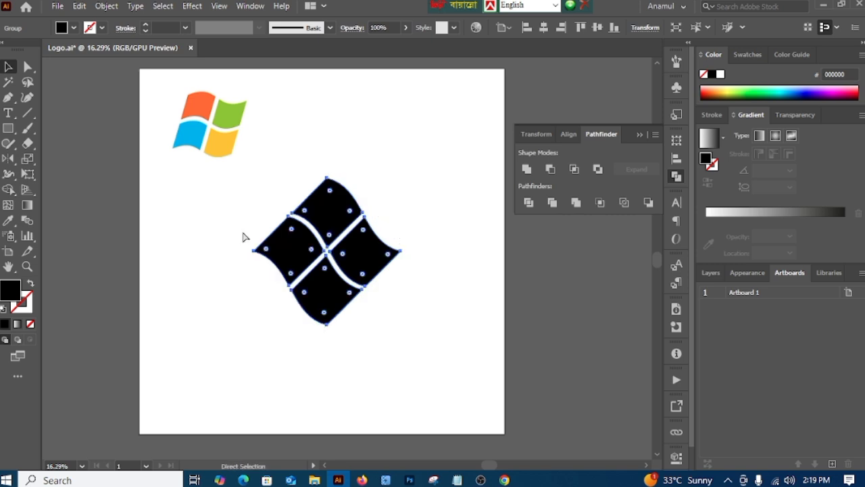
key("ctrl+z")
- Rotate the reflected four-pane group slightly clockwise to match the tilt of the reference logo
left_click_drag(382, 315, 366, 346)
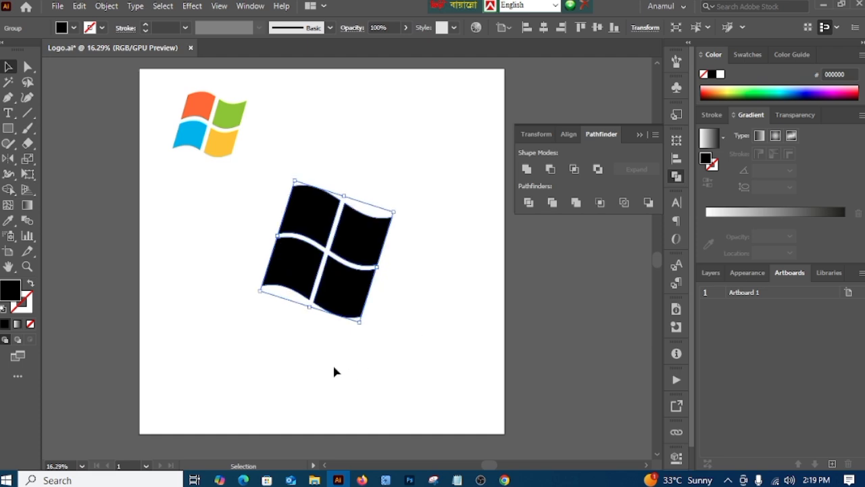
left_click_drag(364, 329, 372, 322)
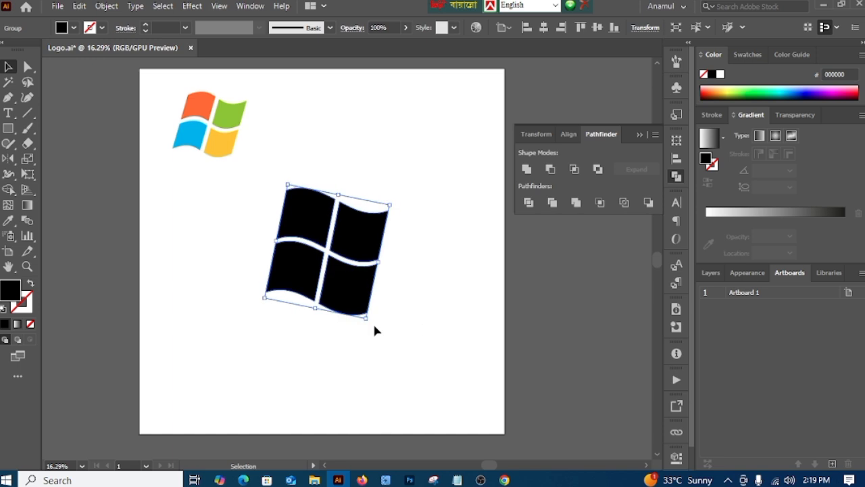
left_click(360, 345)
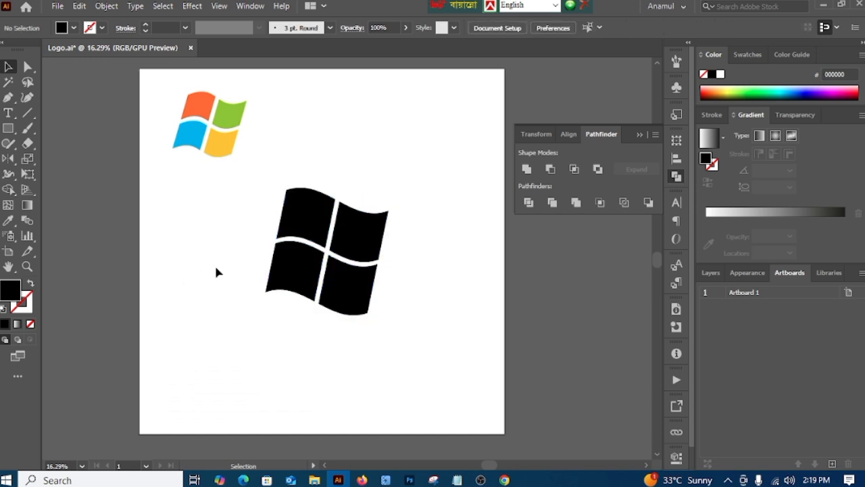
left_click(301, 256)
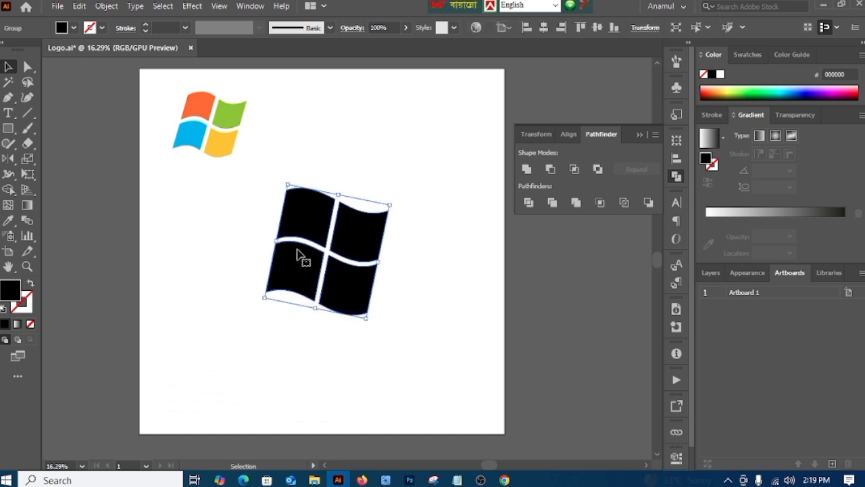
- Center the rotated four-pane group horizontally on the artboard, put away the Pathfinder panel and deselect the group
left_click(545, 29)
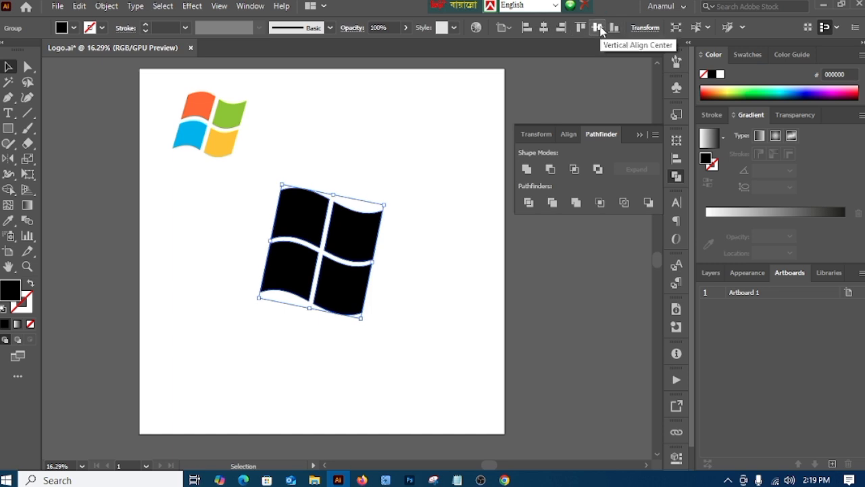
left_click(639, 135)
left_click(436, 213)
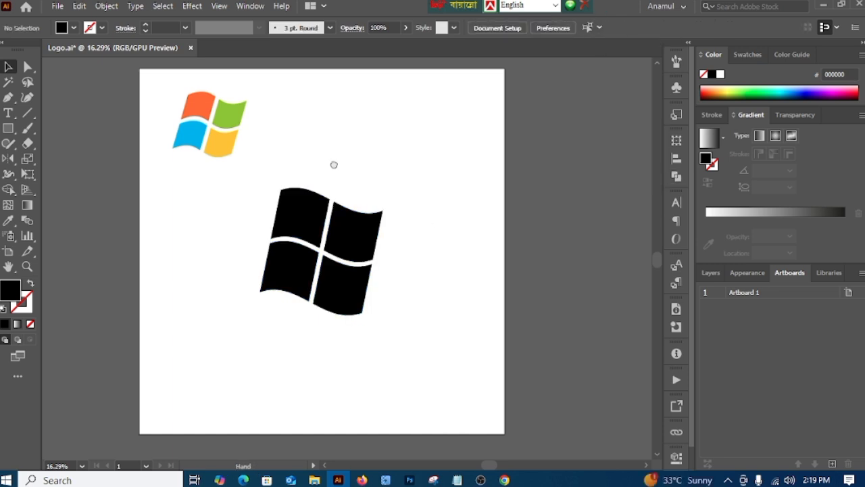
- Fill only the upper-left pane of the black logo with the orange sampled from the reference logo
left_click_drag(334, 164, 328, 189)
left_click(27, 67)
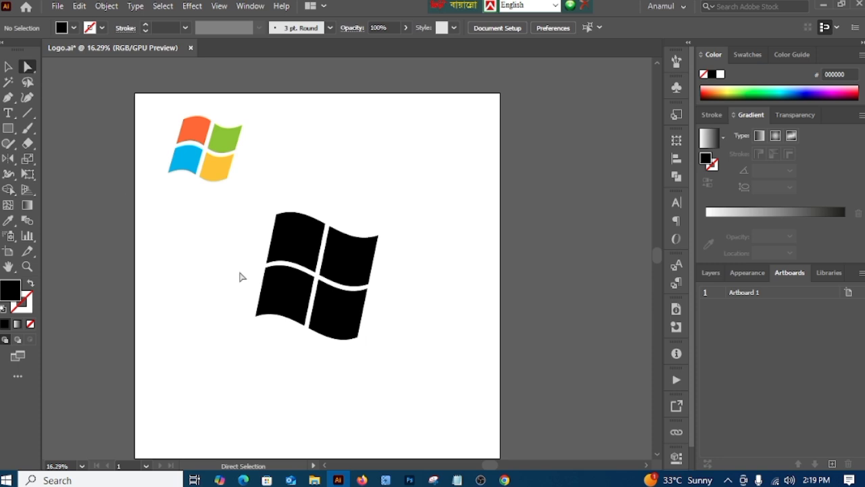
left_click(294, 230)
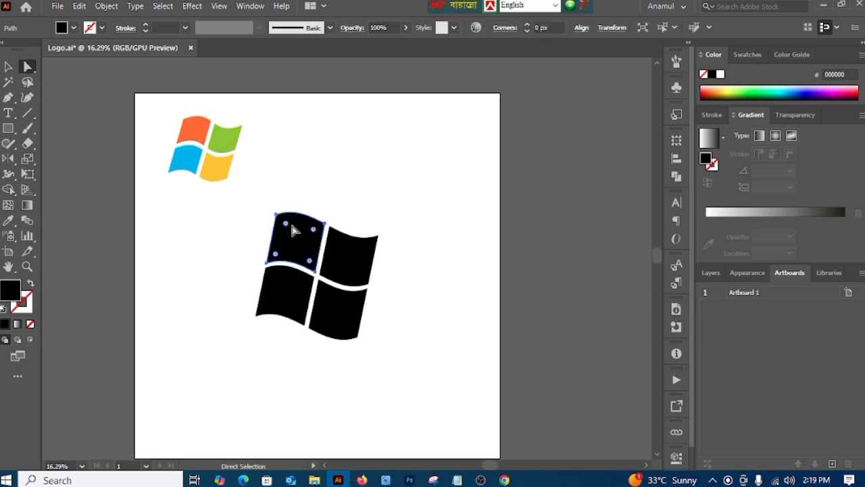
left_click(8, 221)
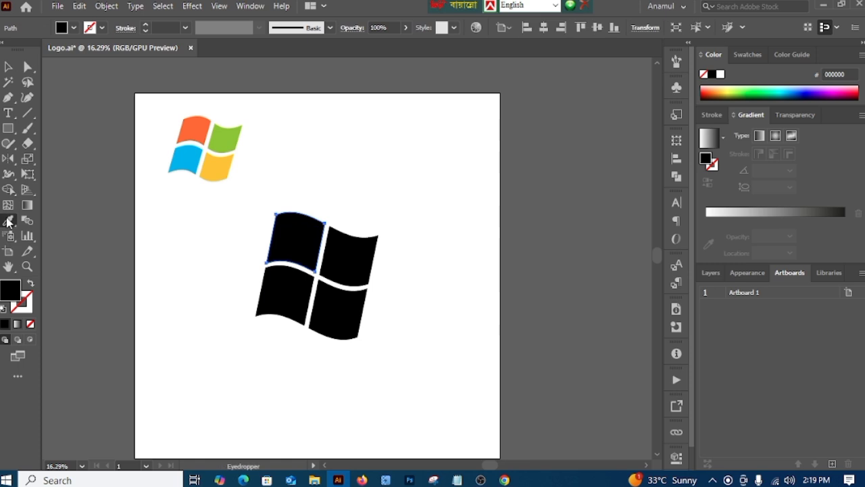
left_click(199, 129)
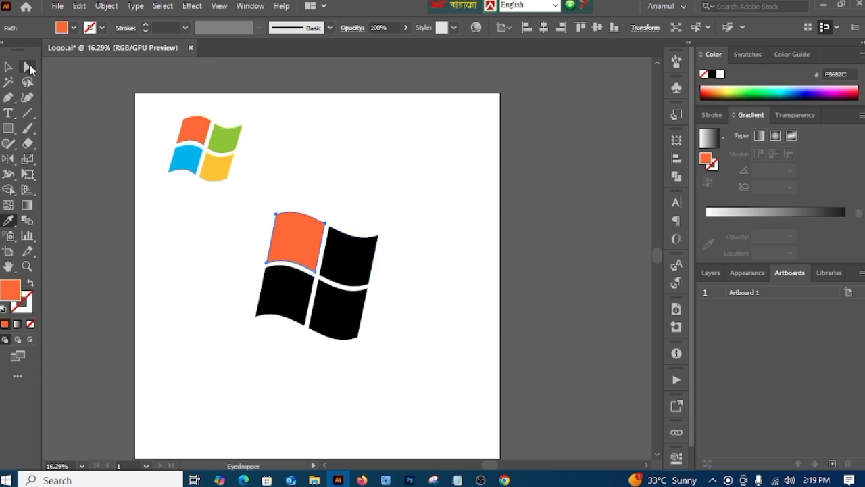
- Recolor the upper-right pane with the green sampled from the reference logo using the Eyedropper
left_click(28, 67)
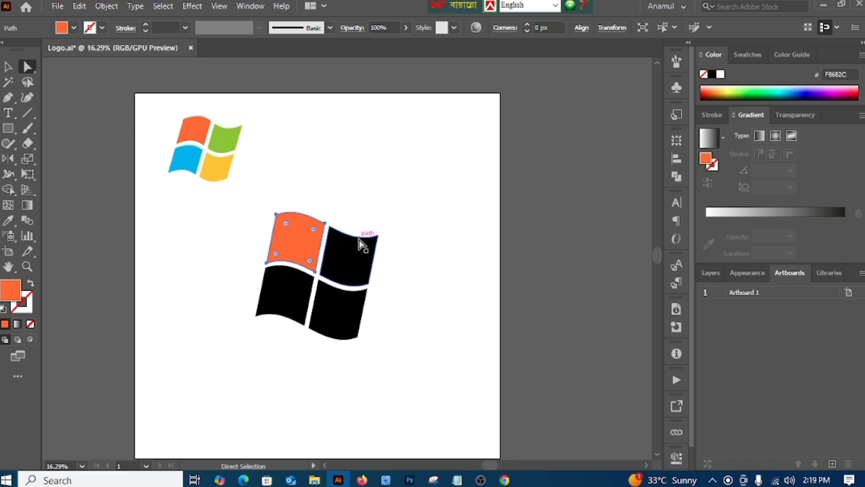
left_click(361, 257)
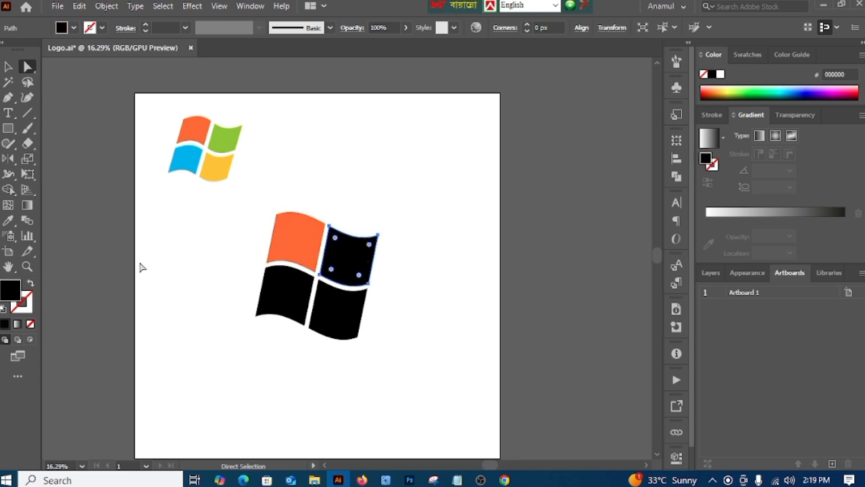
left_click(14, 222)
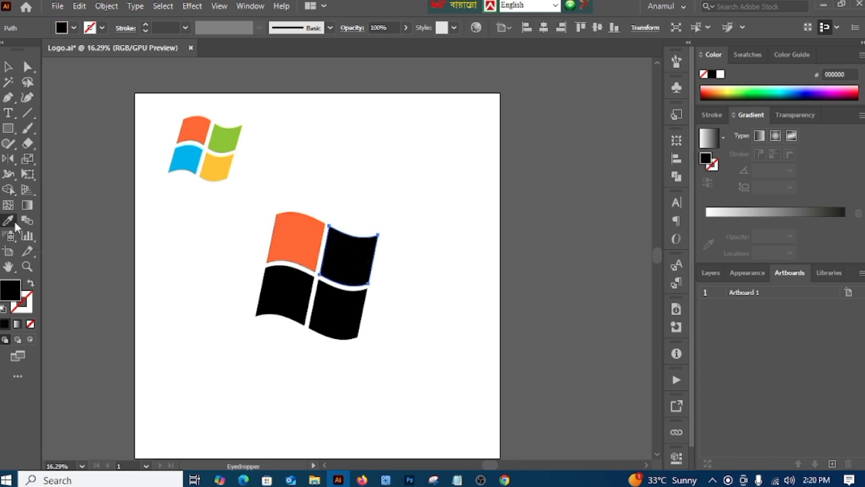
left_click(228, 132)
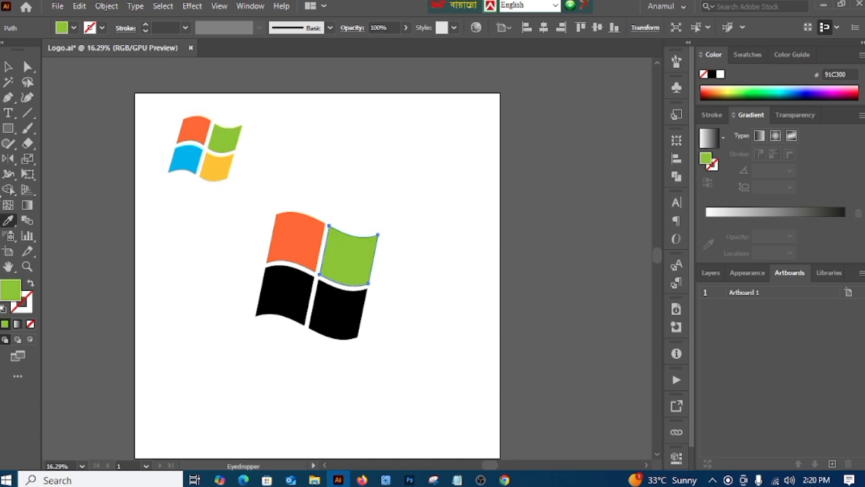
- Recolor the lower-right pane with the yellow sampled from the reference logo using the Eyedropper
left_click(28, 67)
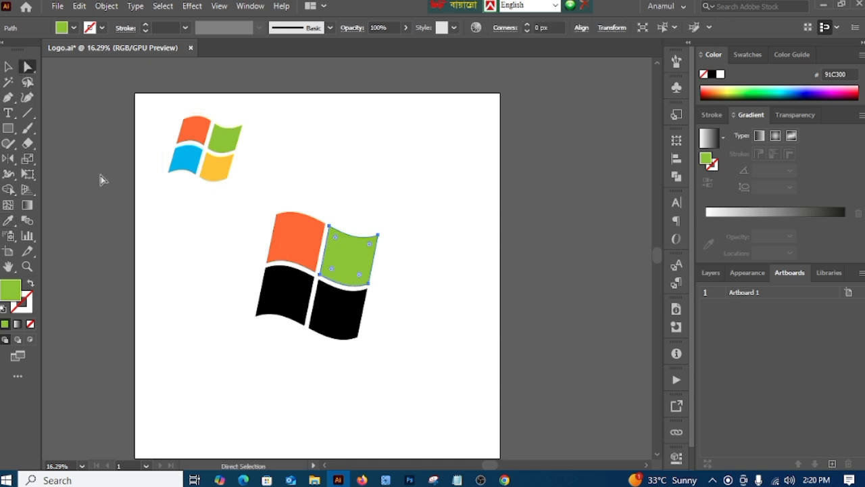
left_click(322, 308)
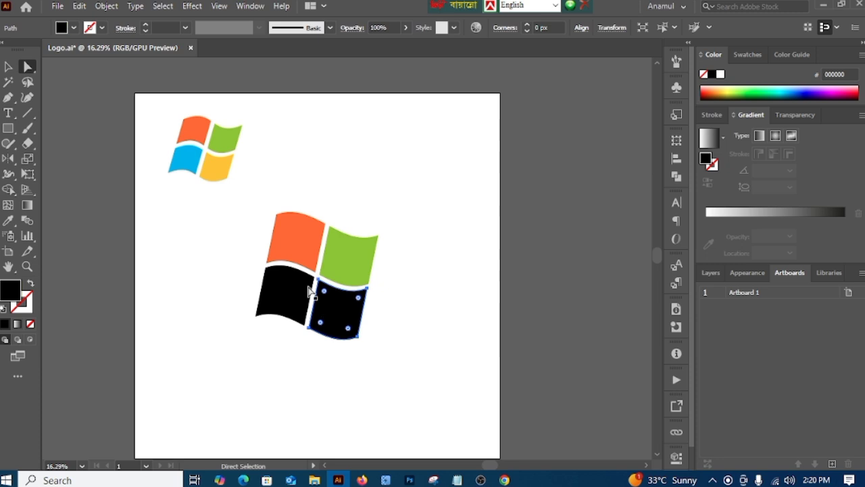
left_click(9, 224)
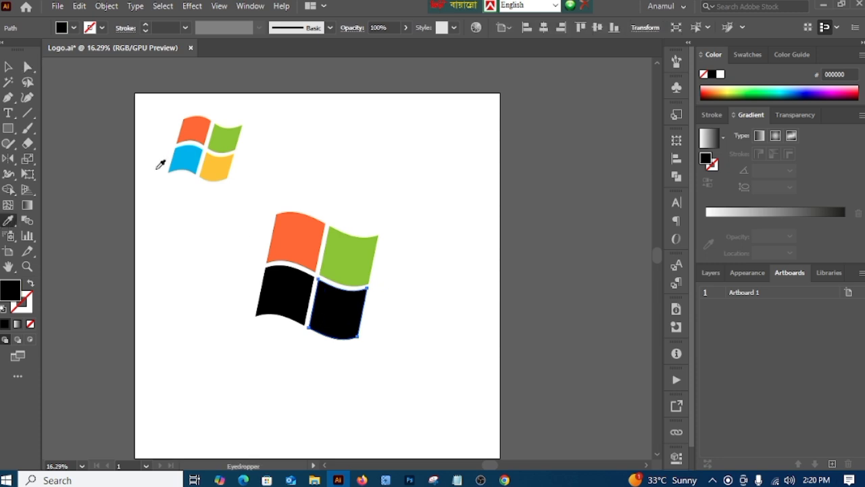
left_click(220, 162)
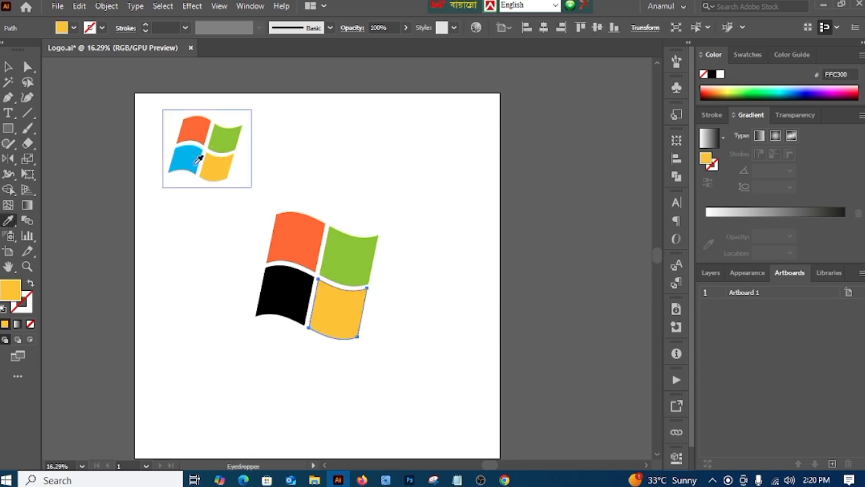
- Recolor the lower-left pane with the blue sampled from the reference logo and leave the finished logo deselected
left_click(29, 67)
left_click(294, 287)
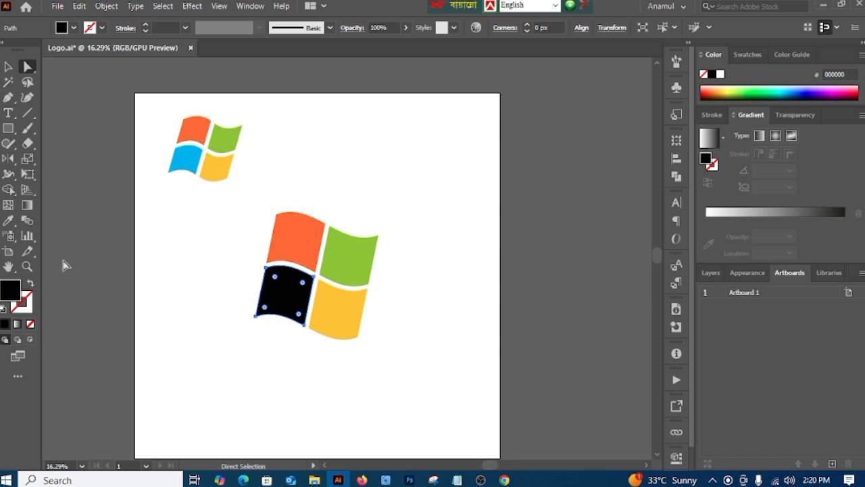
left_click(9, 223)
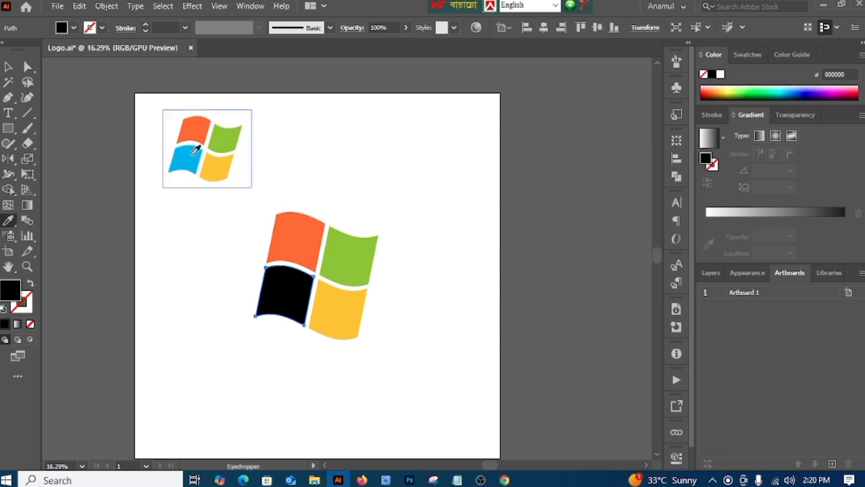
left_click(191, 152)
left_click(9, 67)
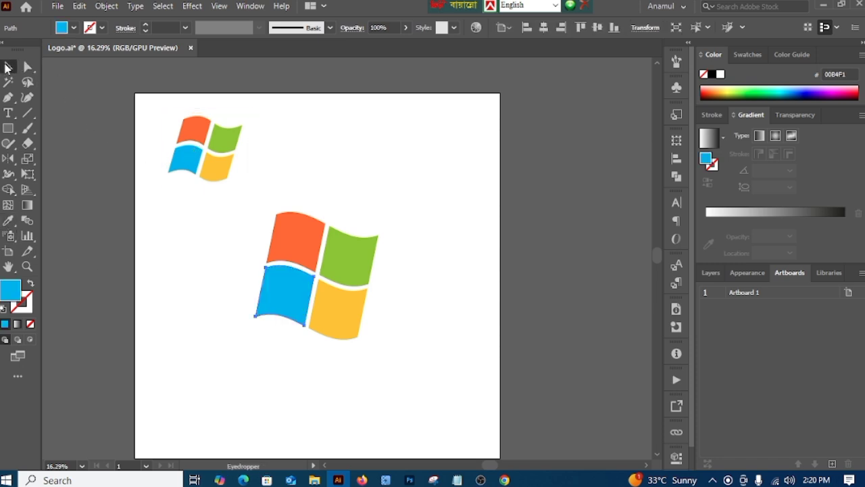
left_click(179, 269)
left_click(299, 245)
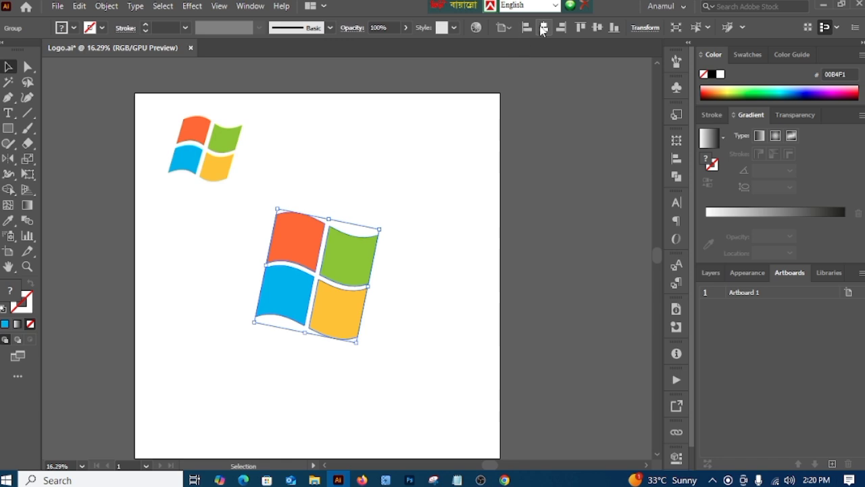
left_click(449, 219)
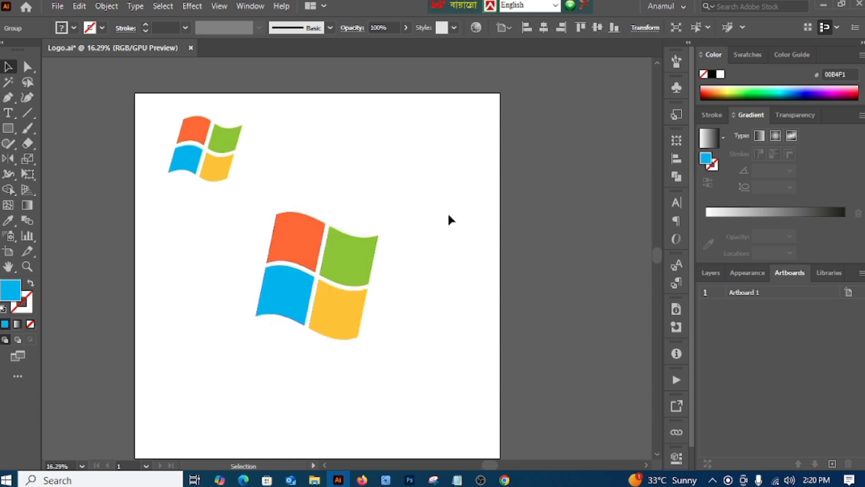